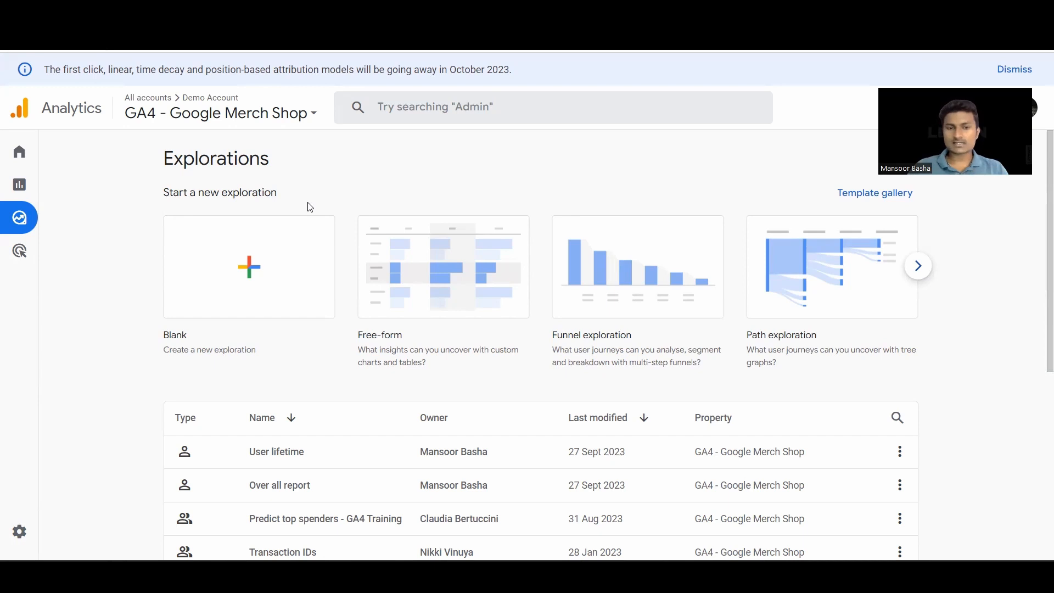
- Create a blank exploration and name it "Basic report"
left_click(272, 263)
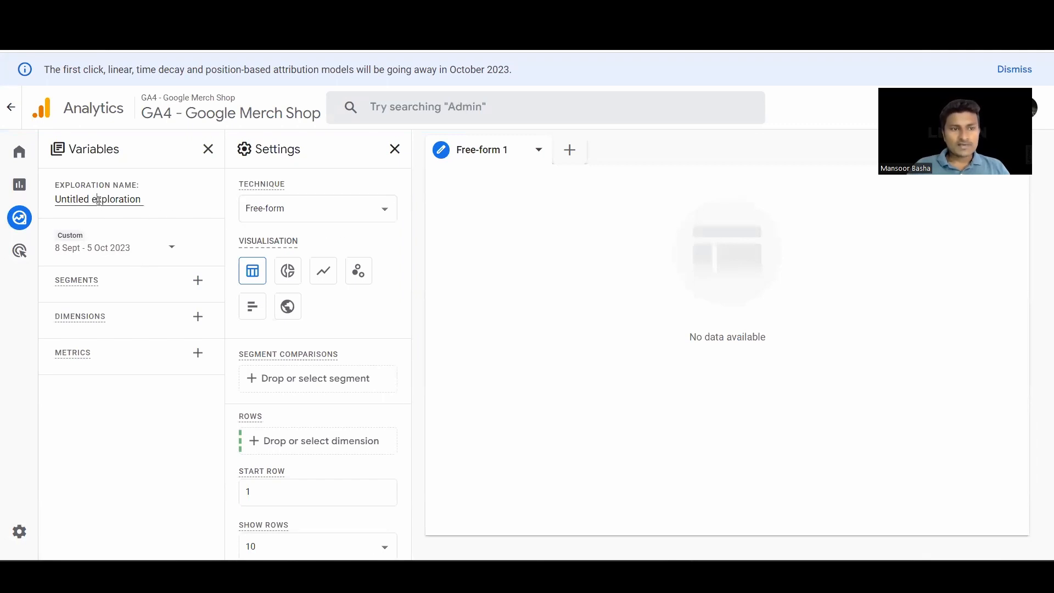
left_click_drag(142, 200, 61, 225)
type("Ba")
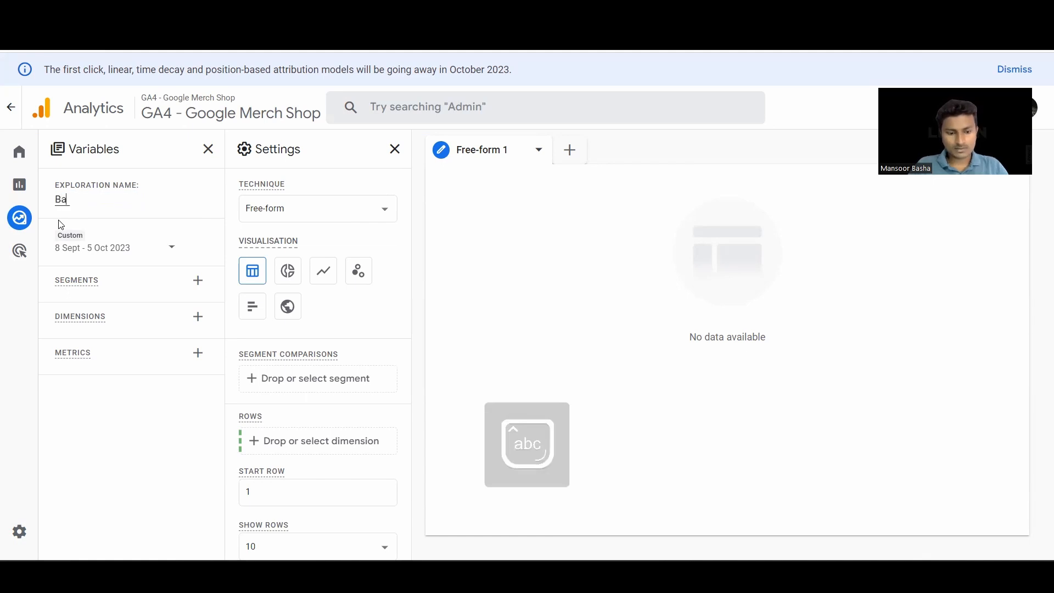
type("sic report")
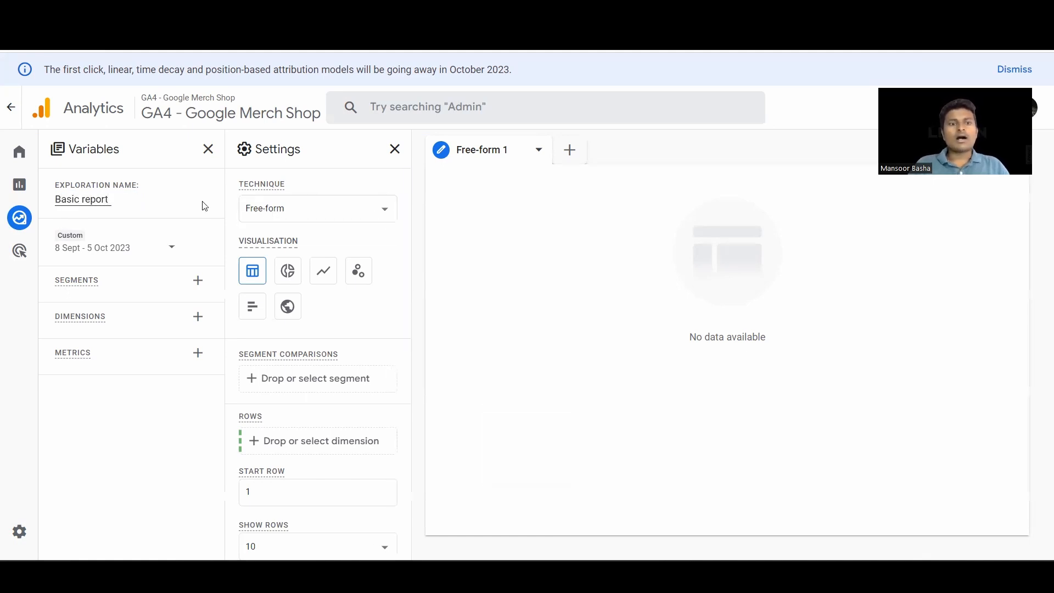
- Select Free-form as the exploration technique and look over the date range options
left_click(326, 211)
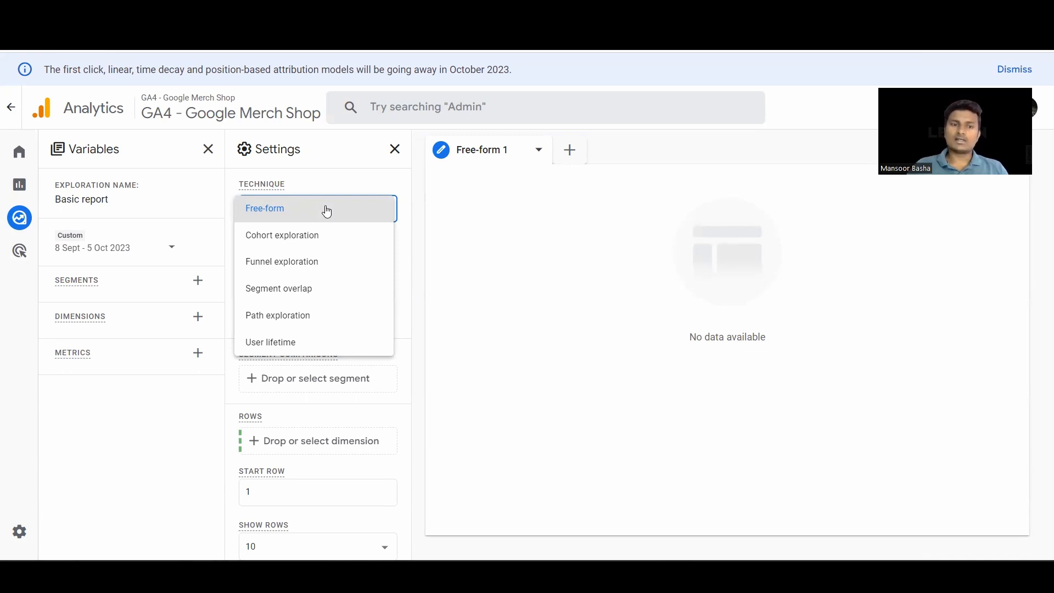
left_click(327, 211)
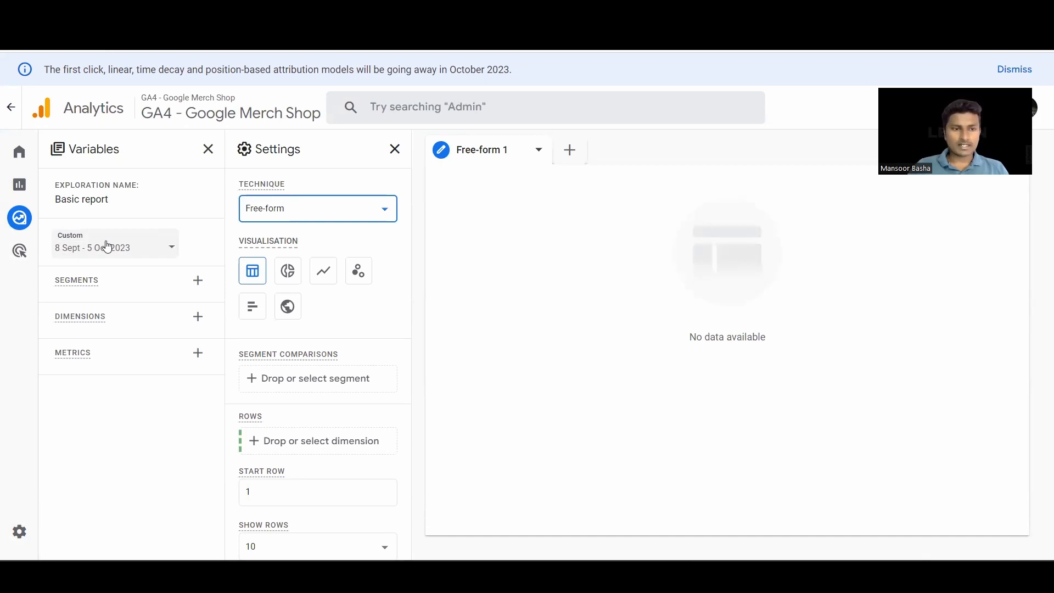
left_click(108, 246)
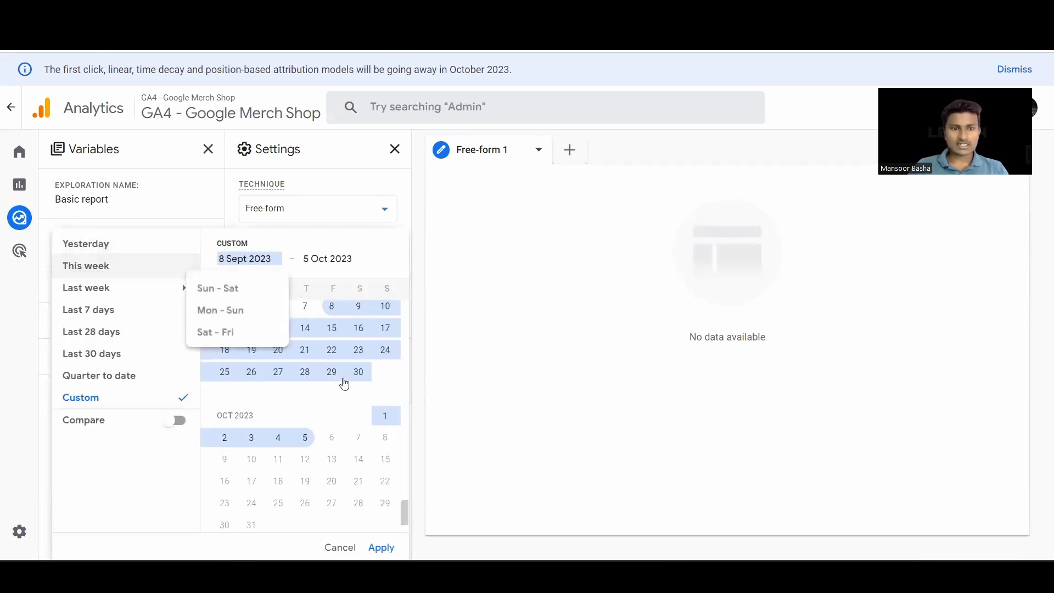
left_click(191, 220)
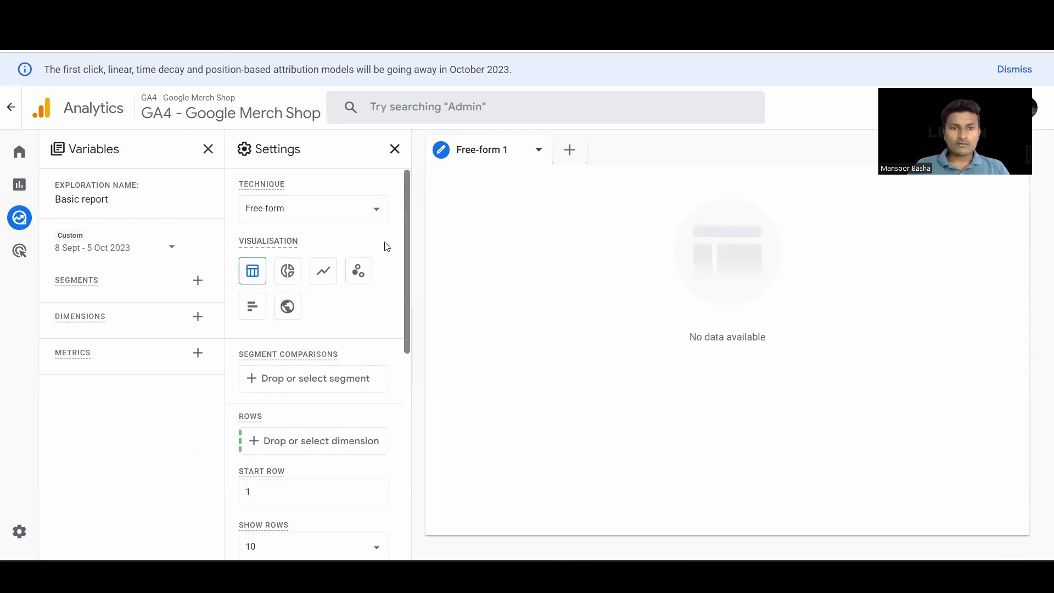
mouse_move(373, 243)
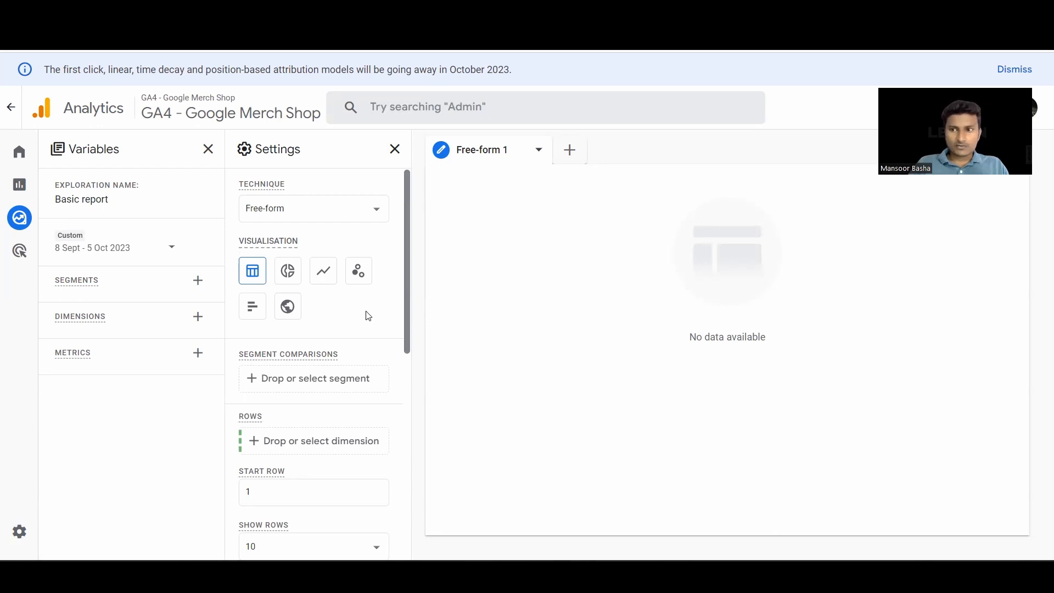
- Search the available dimensions for Country and select it for the exploration
left_click(198, 319)
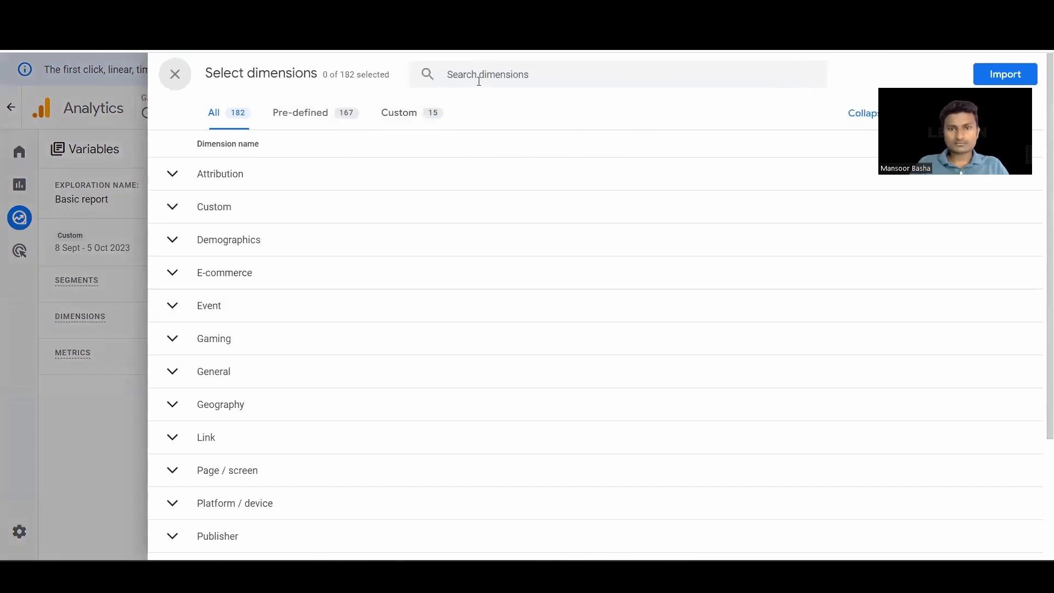
left_click(479, 82)
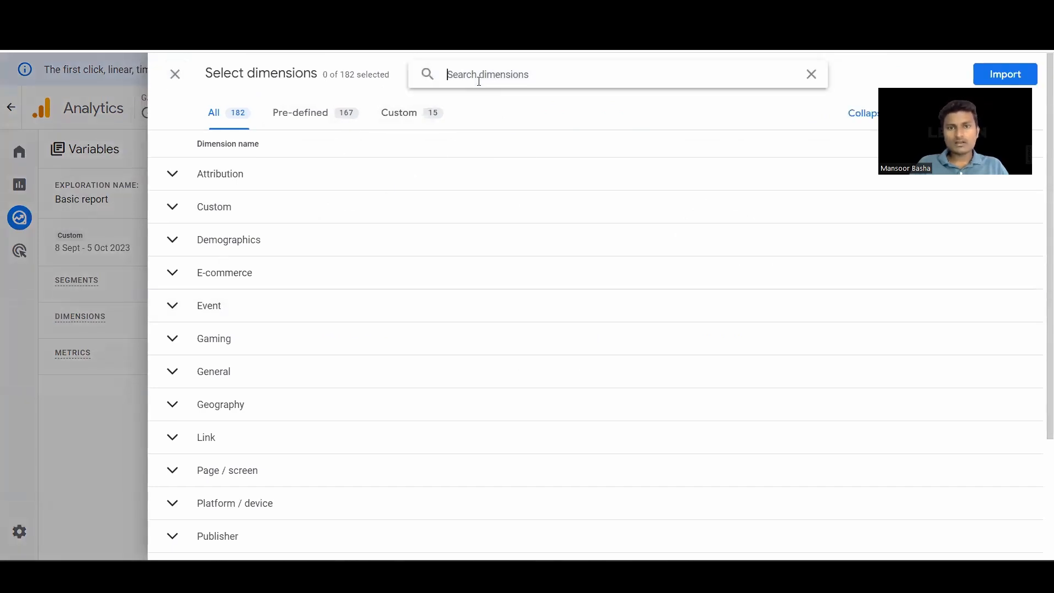
key("Caps_Lock")
type("C")
key("Caps_Lock")
type("ountr")
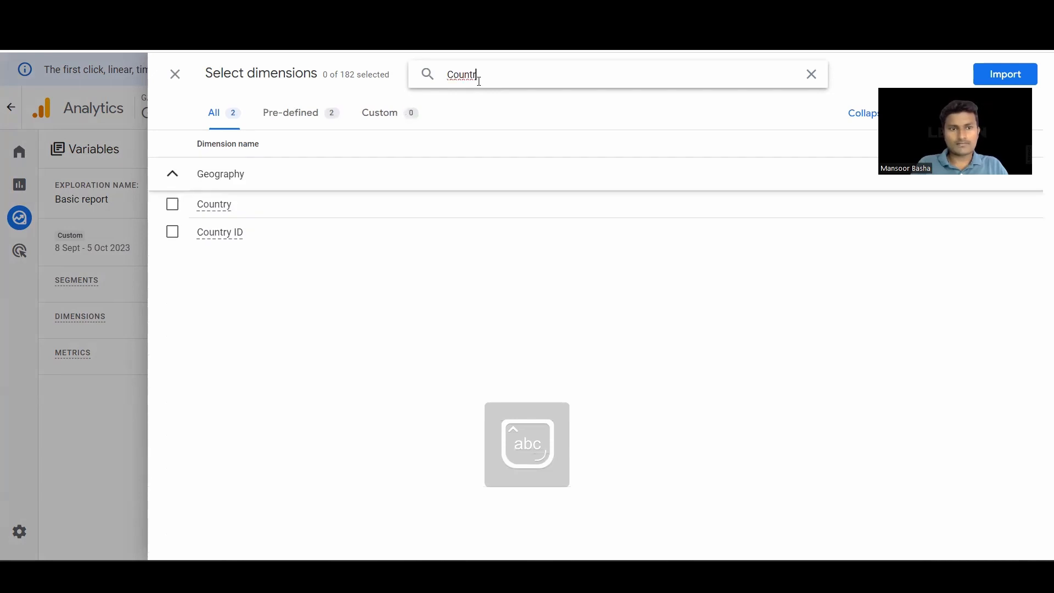
left_click(173, 205)
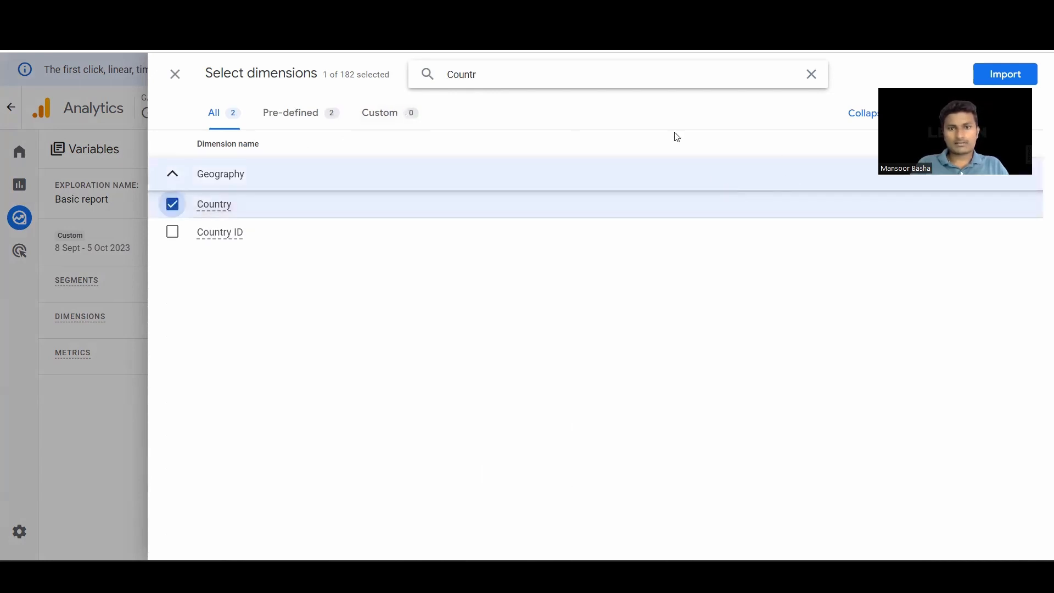
- Search for the Age dimension, select it as well, and import both dimensions into the exploration
left_click(532, 86)
key("BackSpace")
key("BackSpace")
key("BackSpace")
key("BackSpace")
key("BackSpace")
key("BackSpace")
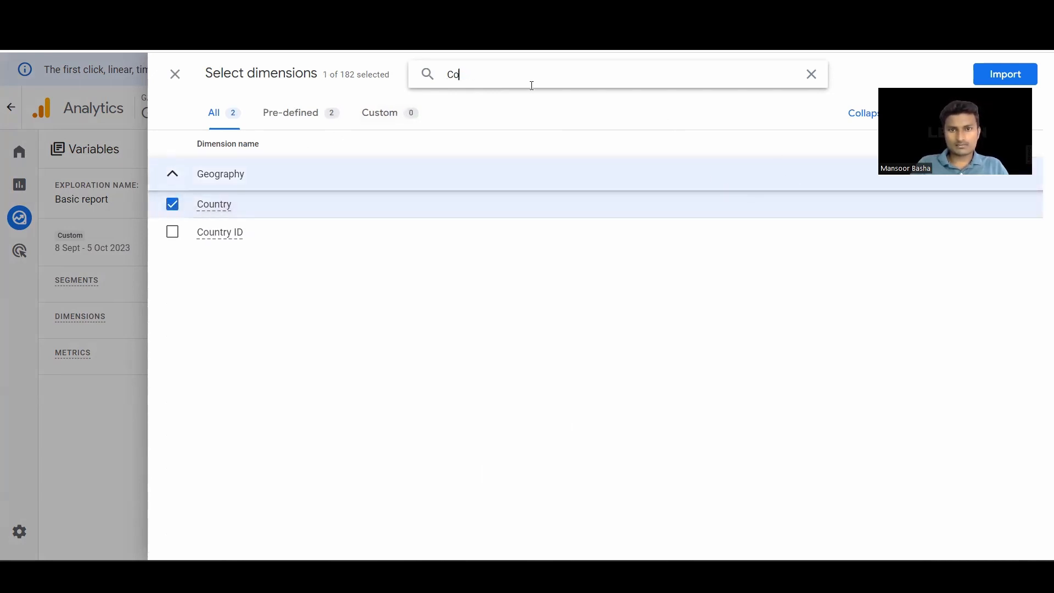
key("Caps_Lock")
type("A")
key("Caps_Lock")
type("ge")
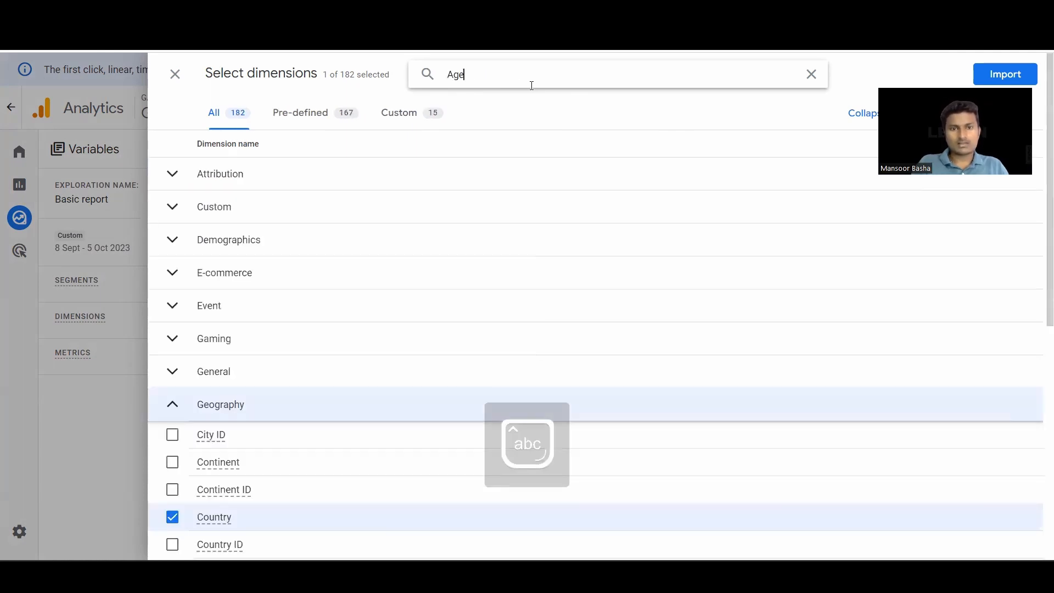
left_click(169, 369)
left_click(1005, 74)
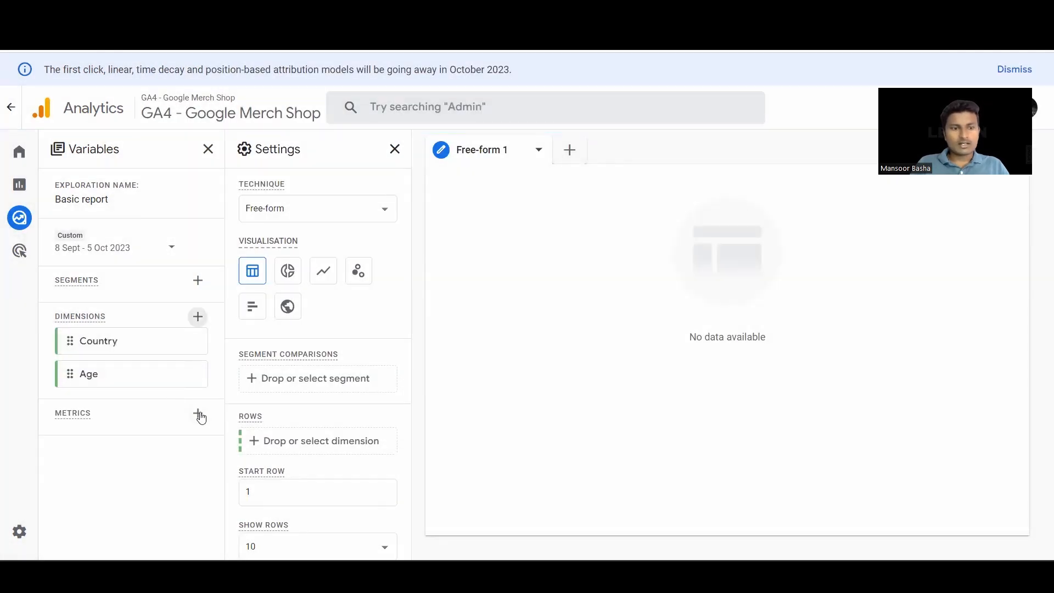
- Search the metrics for "Items" and import Items viewed, Items added to cart and Items purchased
left_click(198, 414)
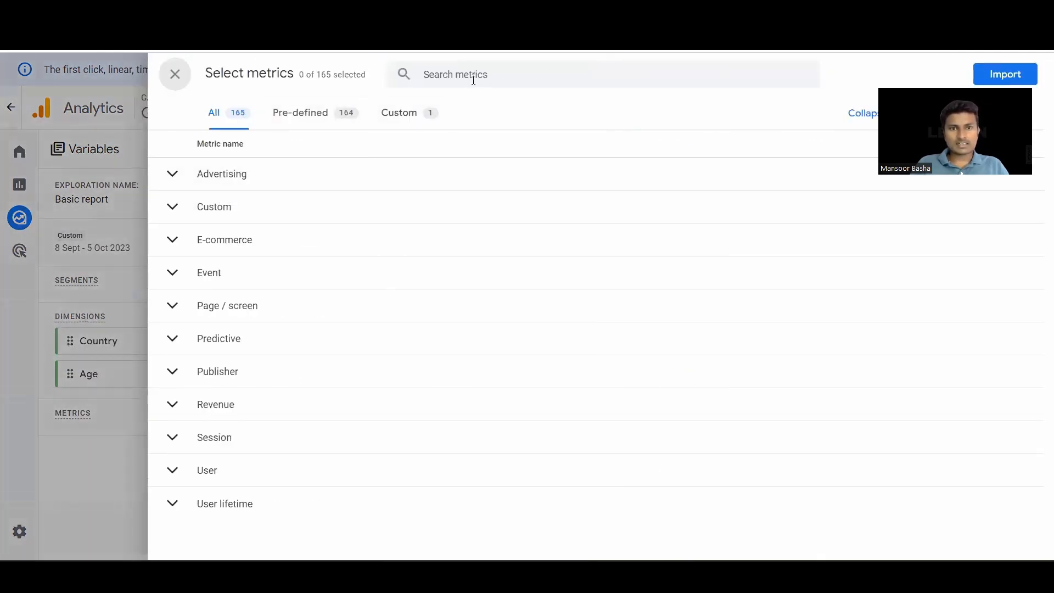
left_click(473, 78)
key("Caps_Lock")
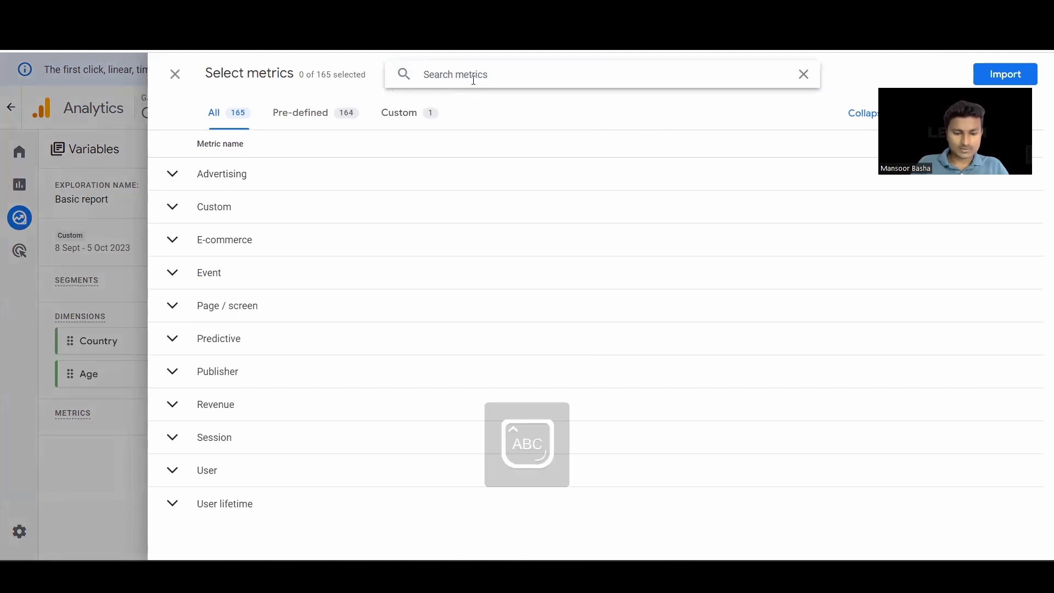
type("I")
key("Caps_Lock")
type("tems")
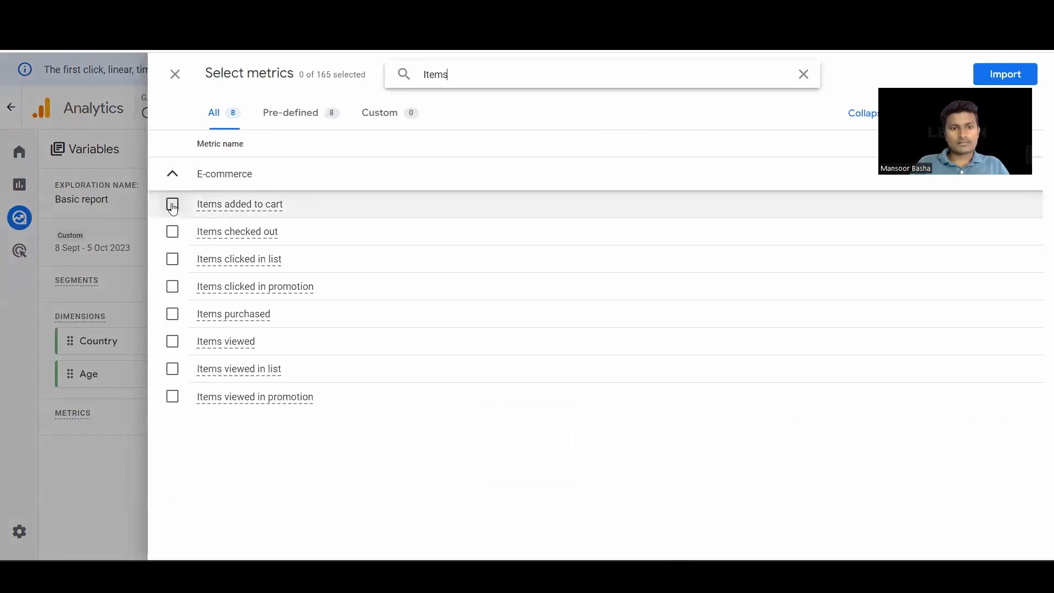
left_click(173, 346)
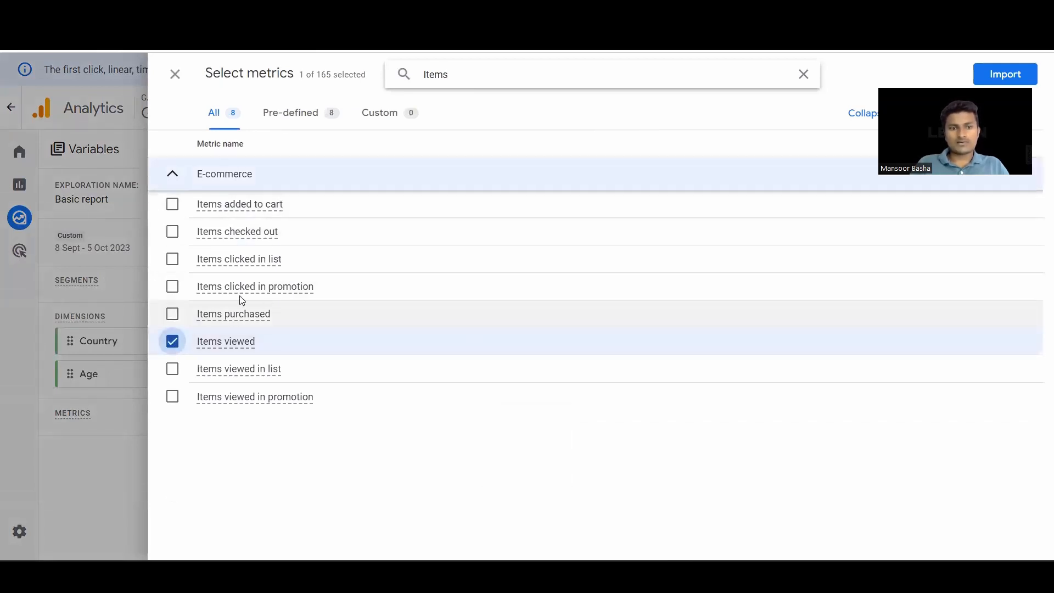
left_click(176, 204)
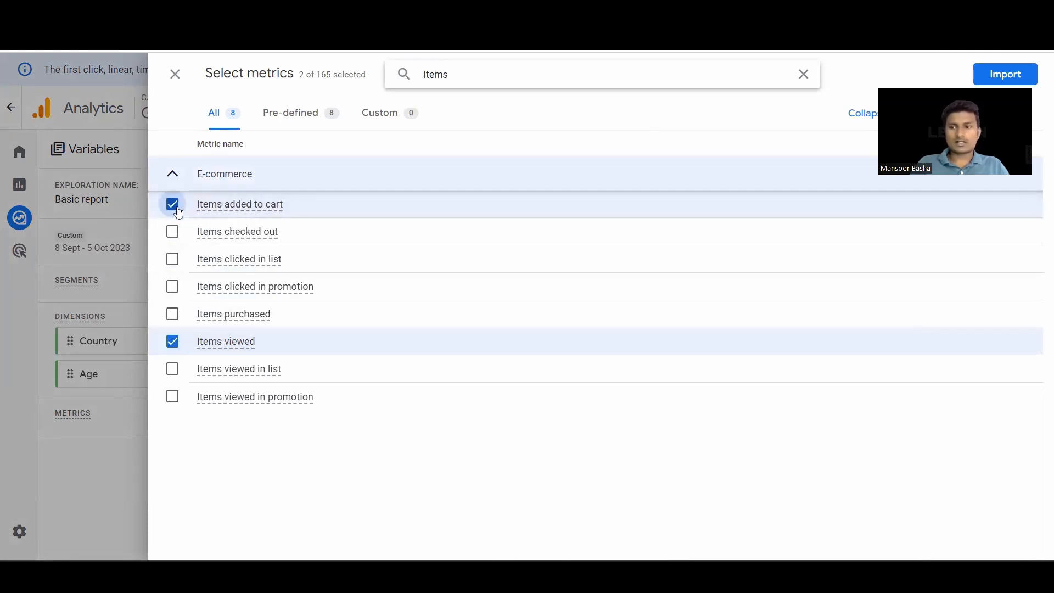
left_click(172, 313)
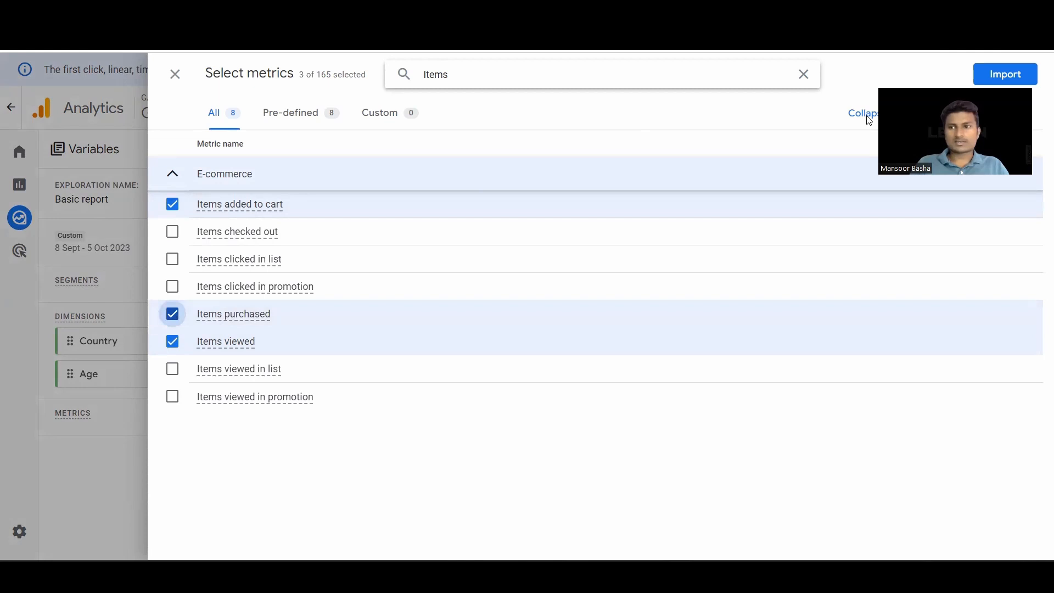
left_click(1006, 74)
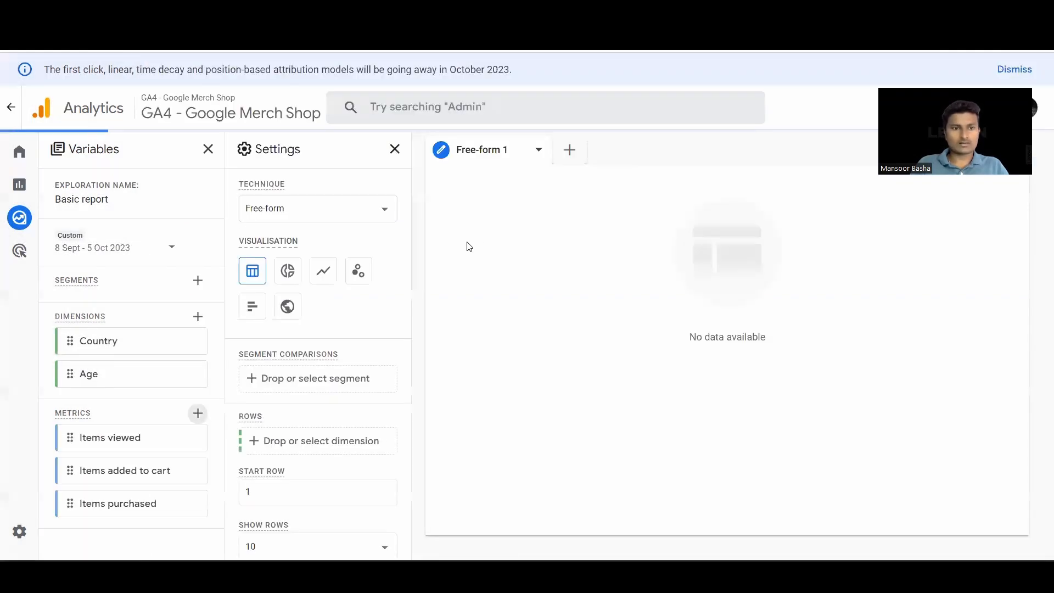
- Add the Country and Age dimensions to the rows of the free-form table
scroll(301, 342, "down", 2)
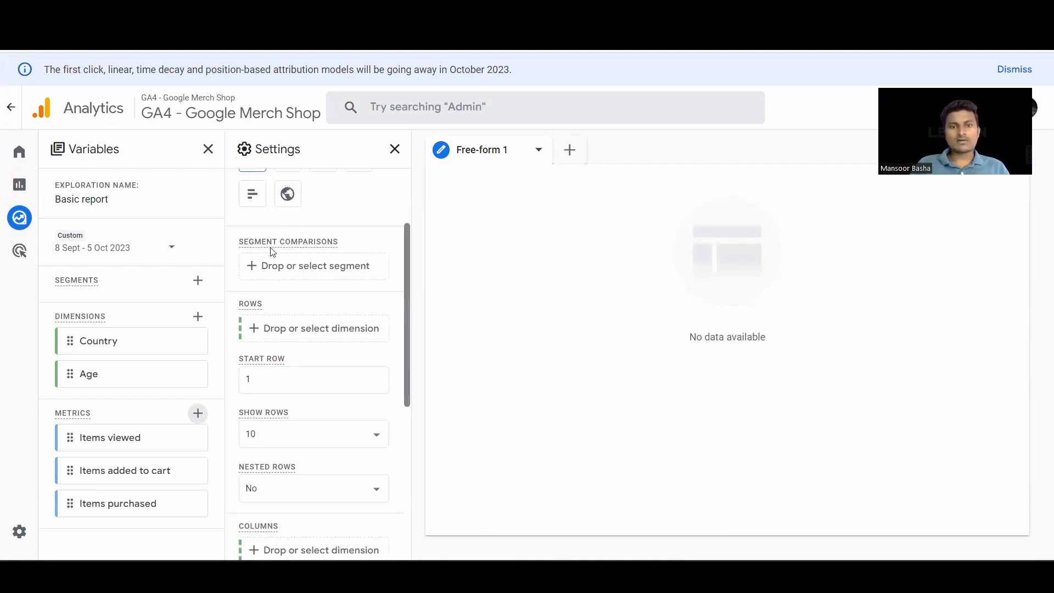
scroll(282, 368, "up", 2)
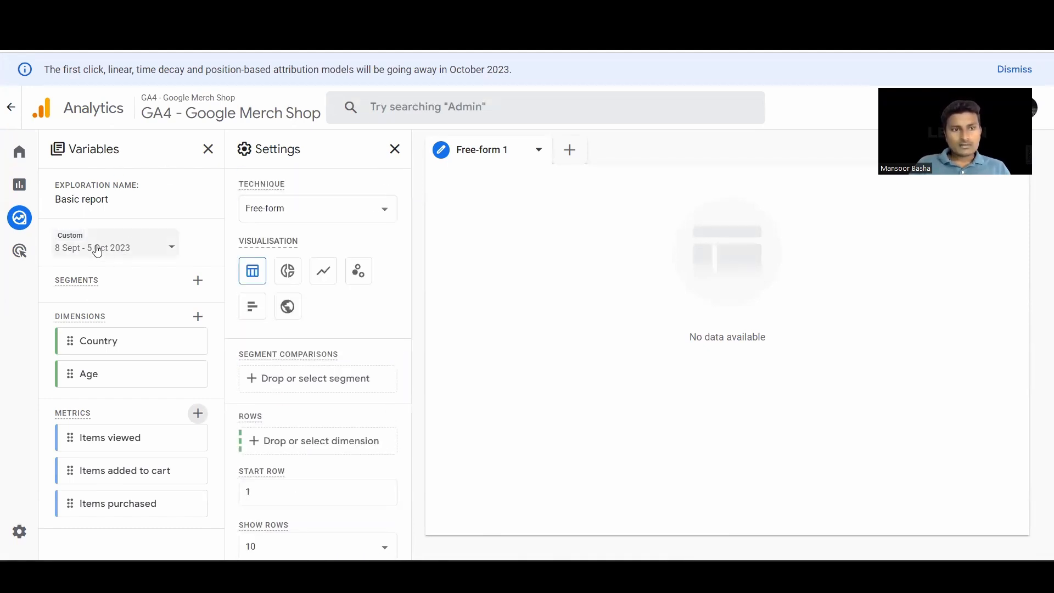
scroll(302, 447, "down", 5)
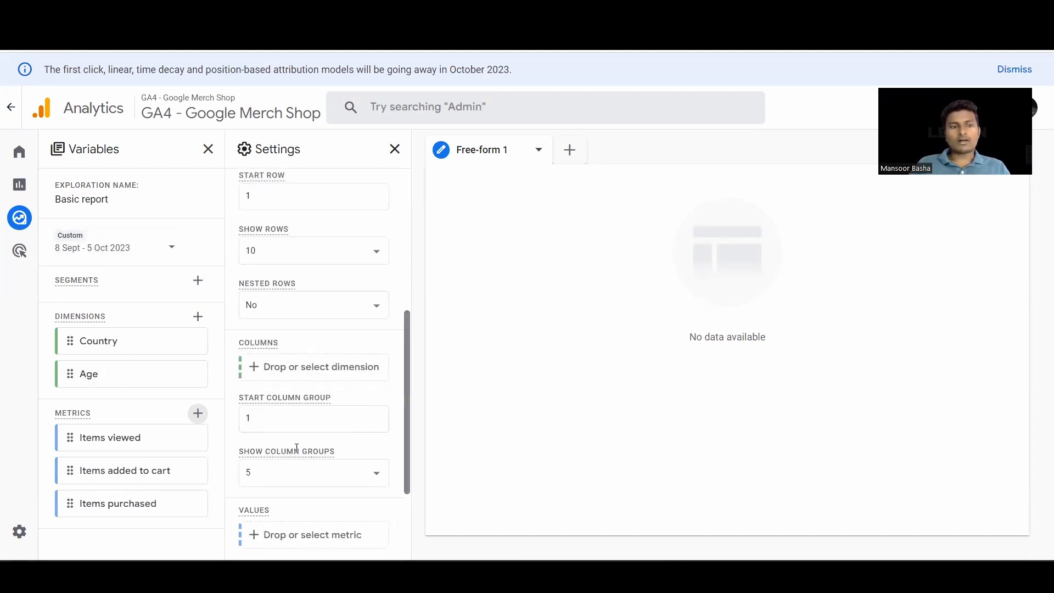
scroll(312, 352, "up", 2)
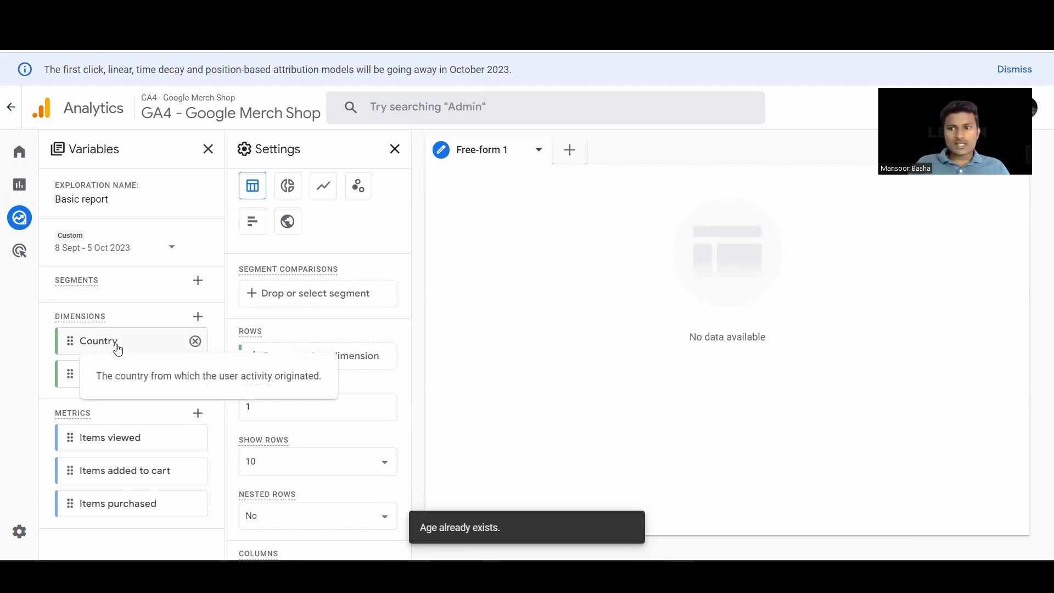
left_click_drag(118, 350, 306, 350)
left_click_drag(134, 380, 336, 412)
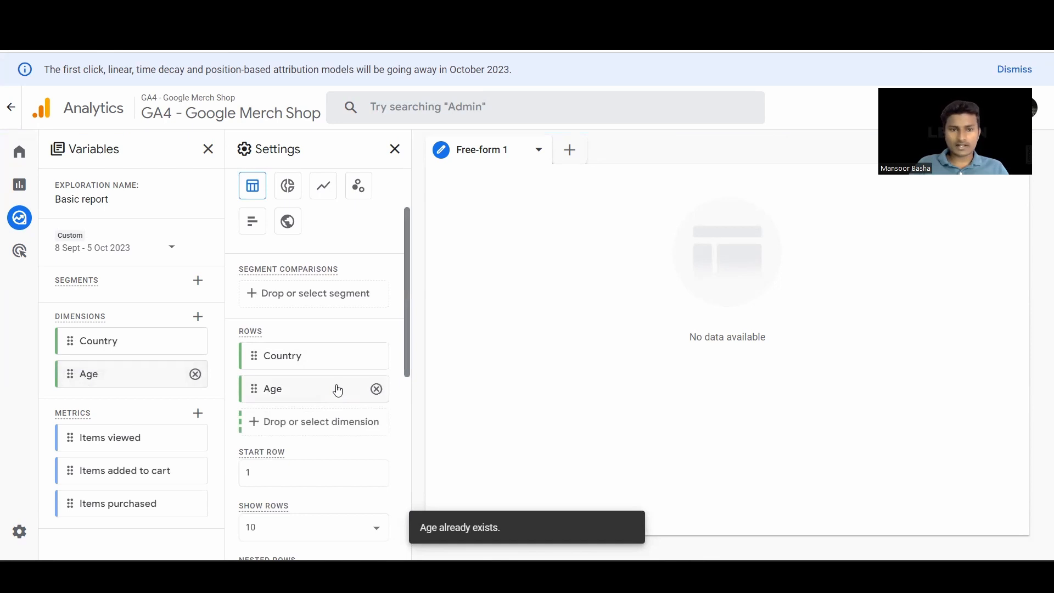
- Add the Items viewed and Items added to cart metrics as values of the free-form table
scroll(264, 426, "down", 7)
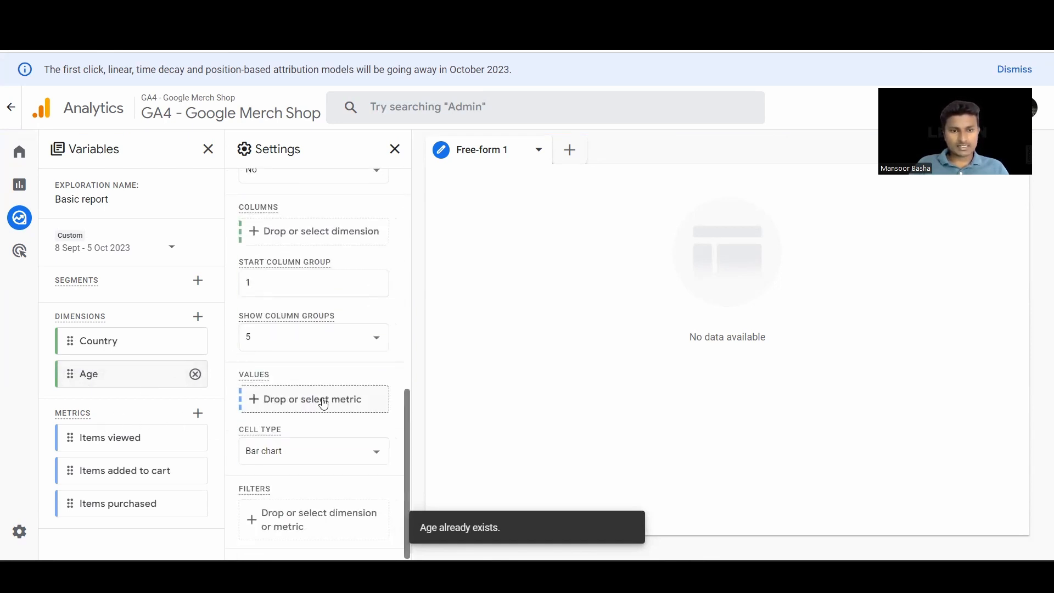
left_click_drag(123, 444, 262, 419)
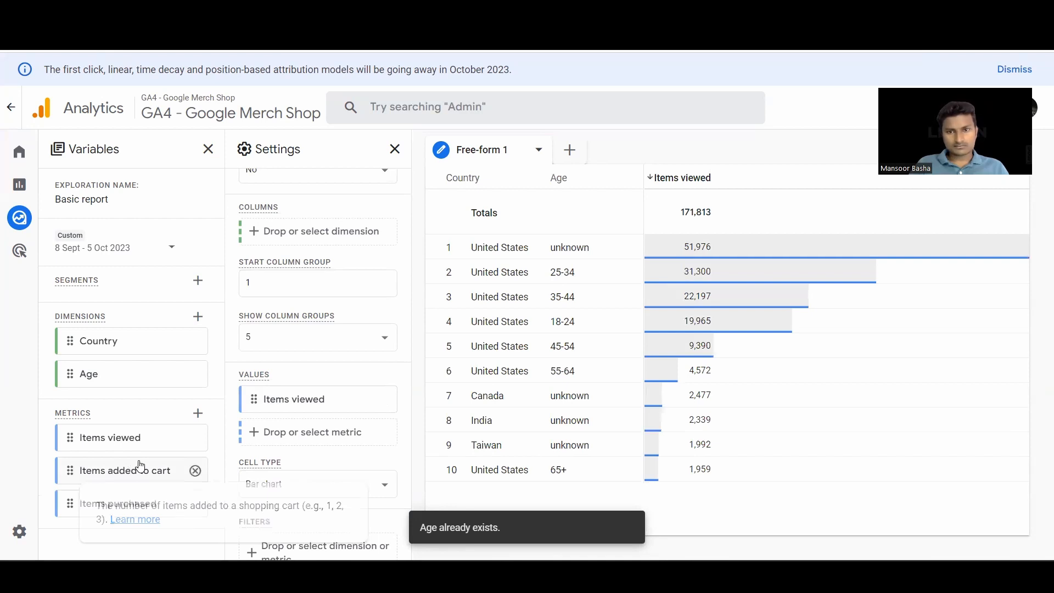
left_click_drag(98, 483, 321, 436)
left_click_drag(137, 471, 306, 435)
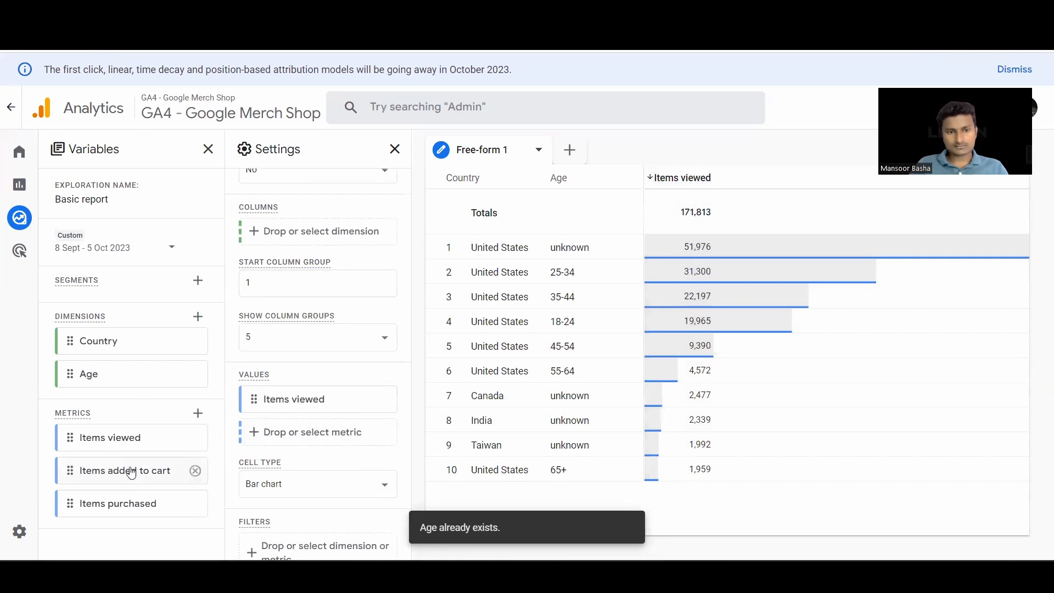
left_click_drag(134, 469, 340, 437)
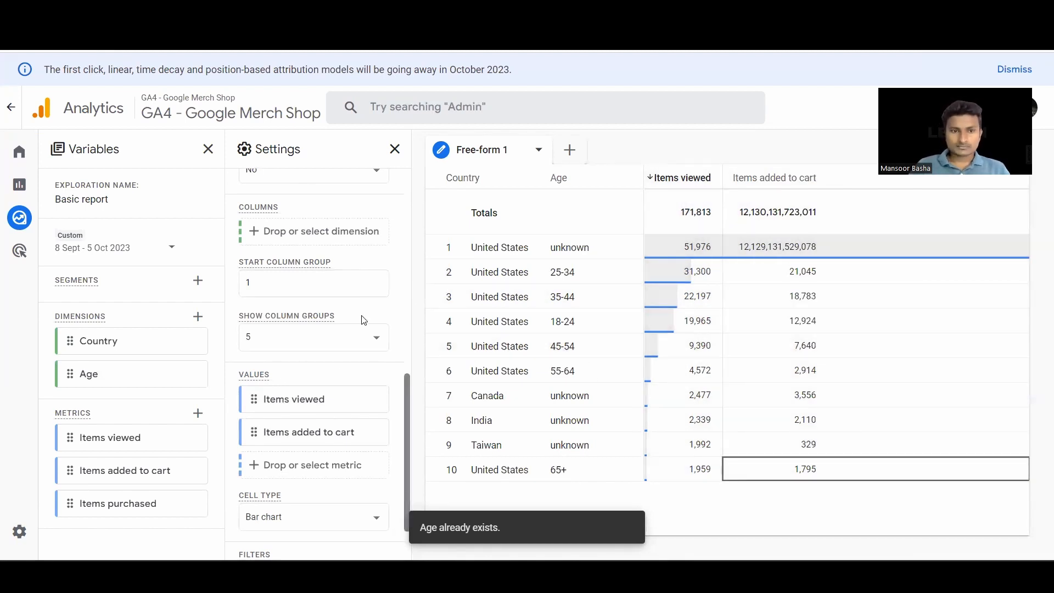
scroll(362, 319, "up", 2)
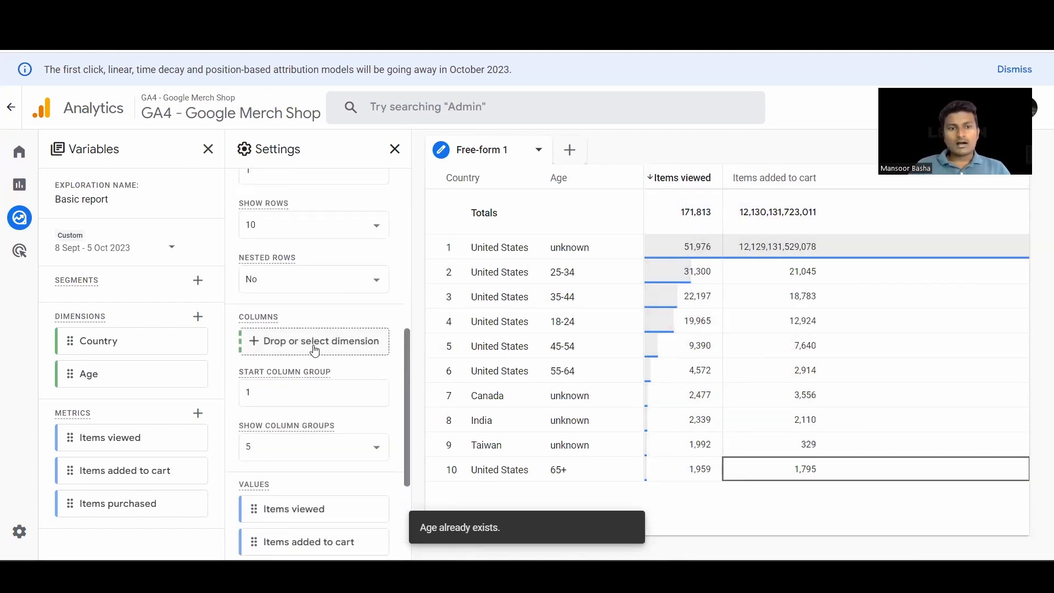
scroll(314, 350, "up", 5)
scroll(340, 395, "down", 1)
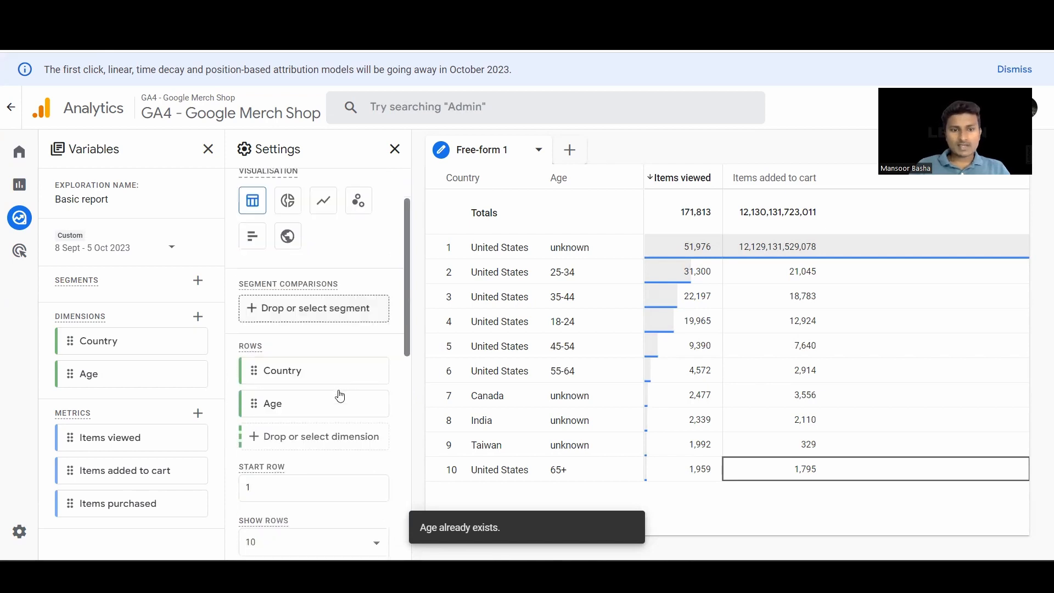
scroll(340, 396, "down", 2)
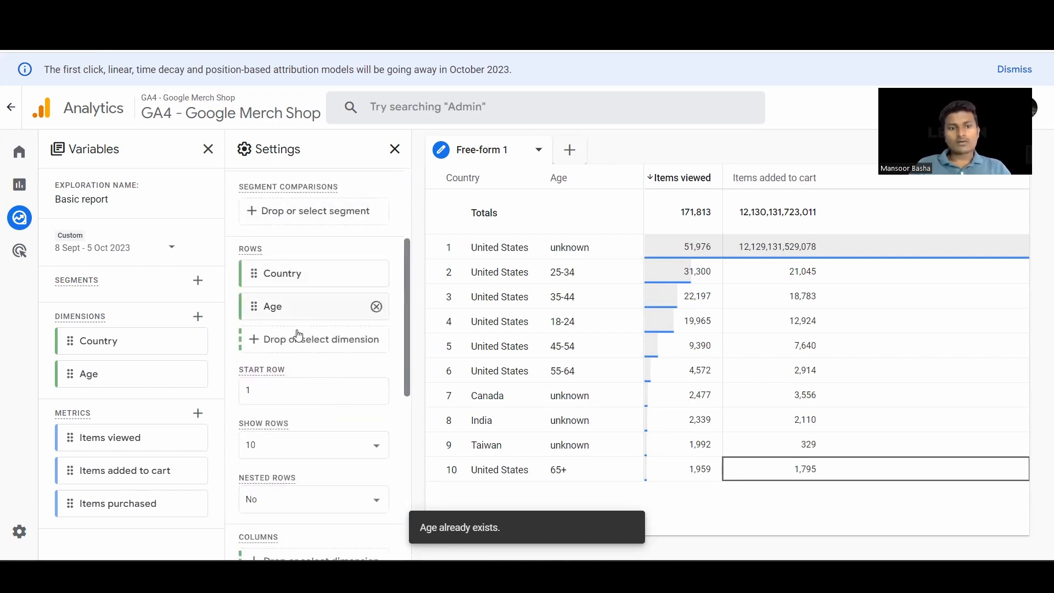
scroll(306, 347, "down", 2)
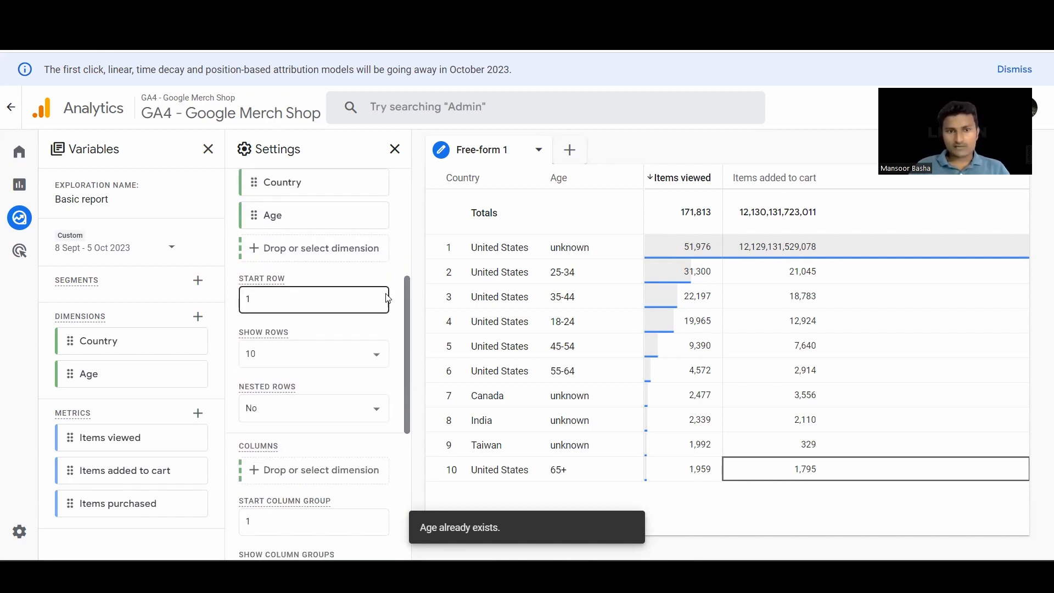
- Try a start row of 2 for the free-form table and set the start row back to 1
left_click(332, 300)
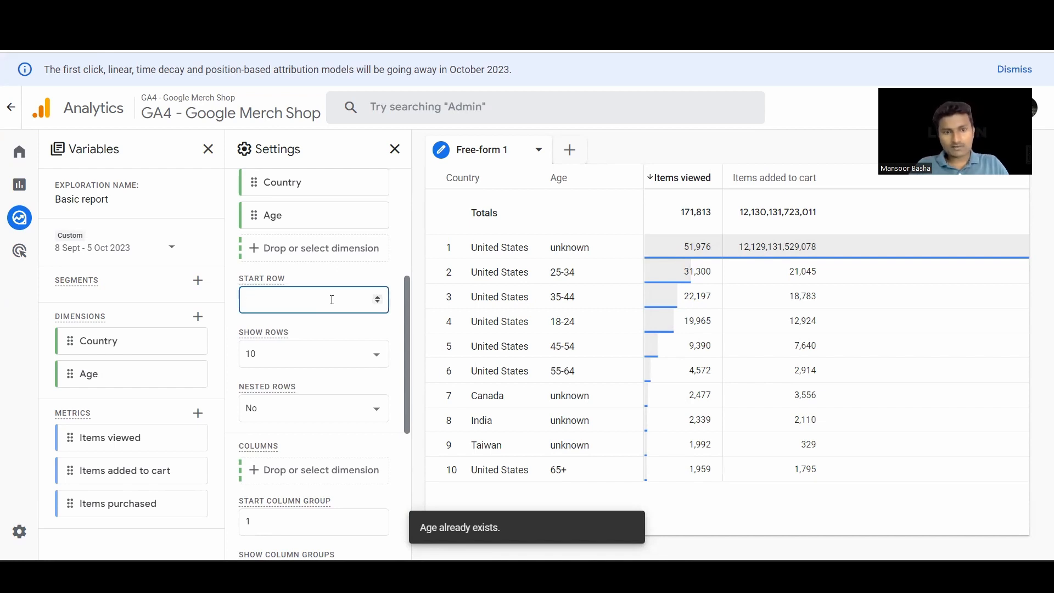
type("2")
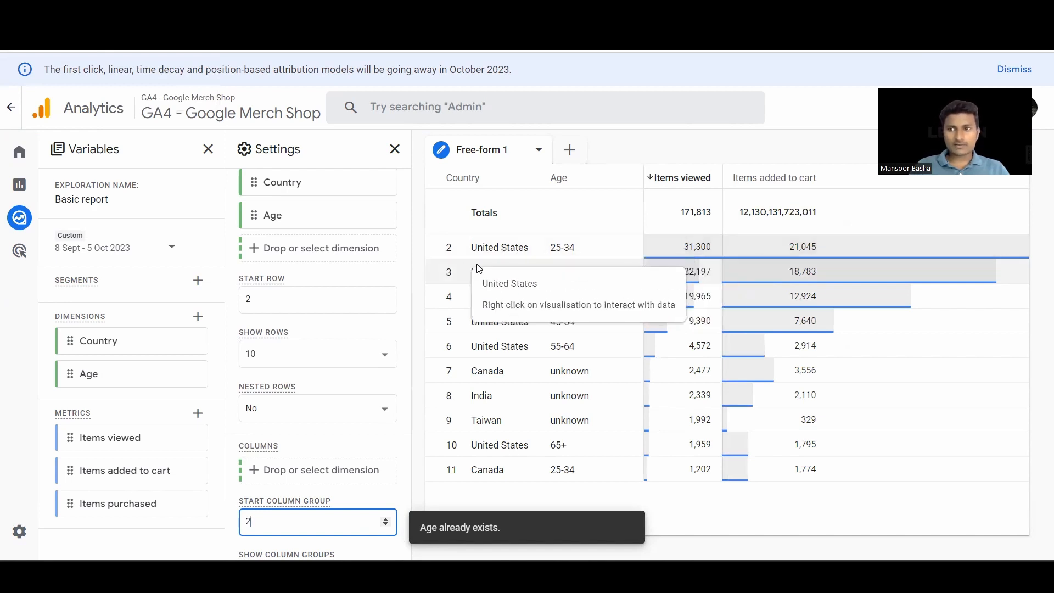
left_click(285, 299)
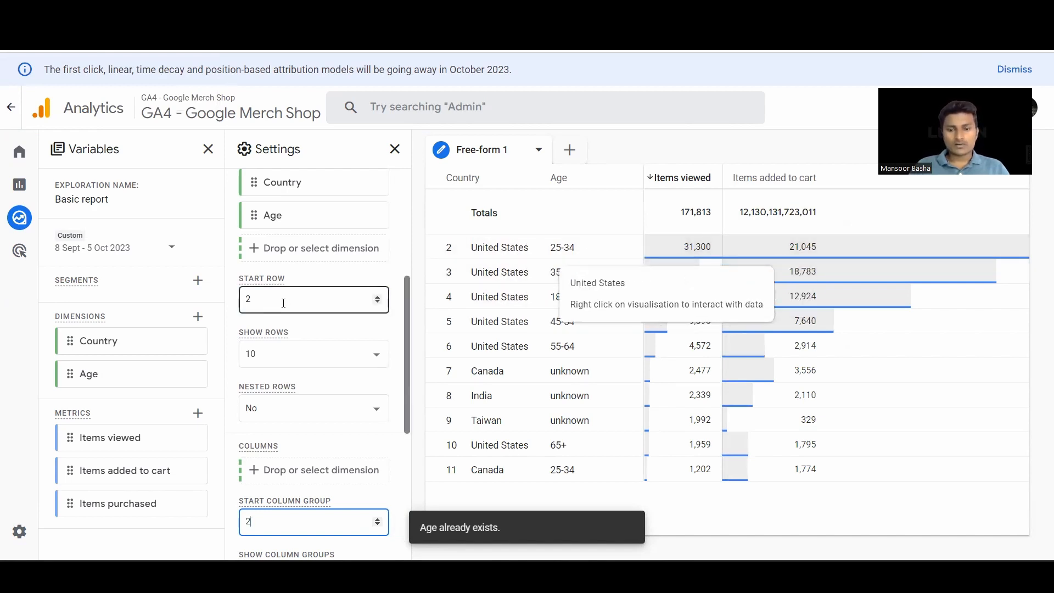
key("BackSpace")
type("1")
- Set the number of rows shown in the free-form table to 25
left_click(276, 365)
scroll(276, 365, "down", 1)
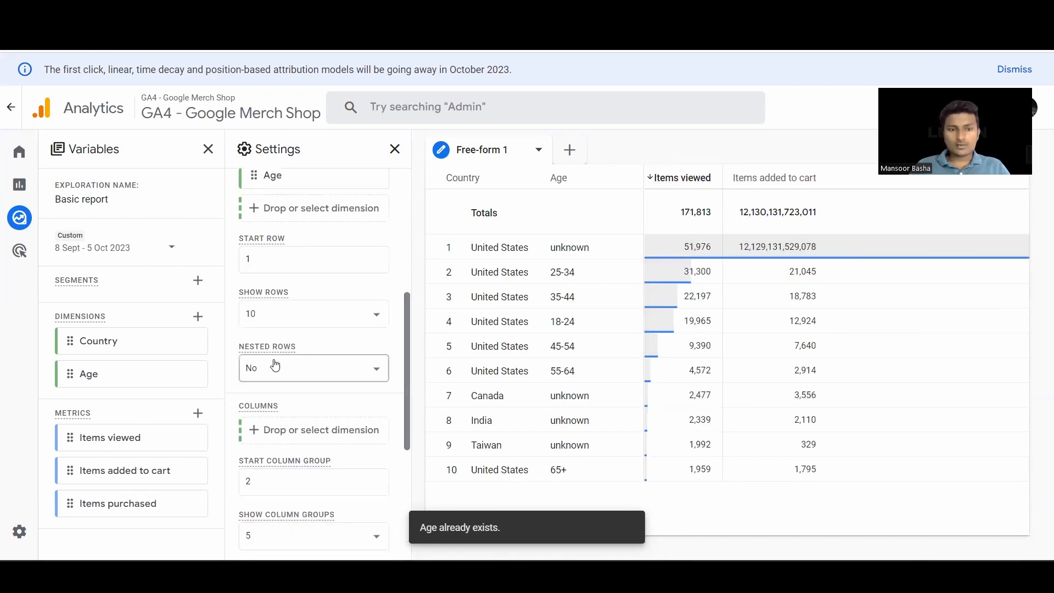
left_click(360, 315)
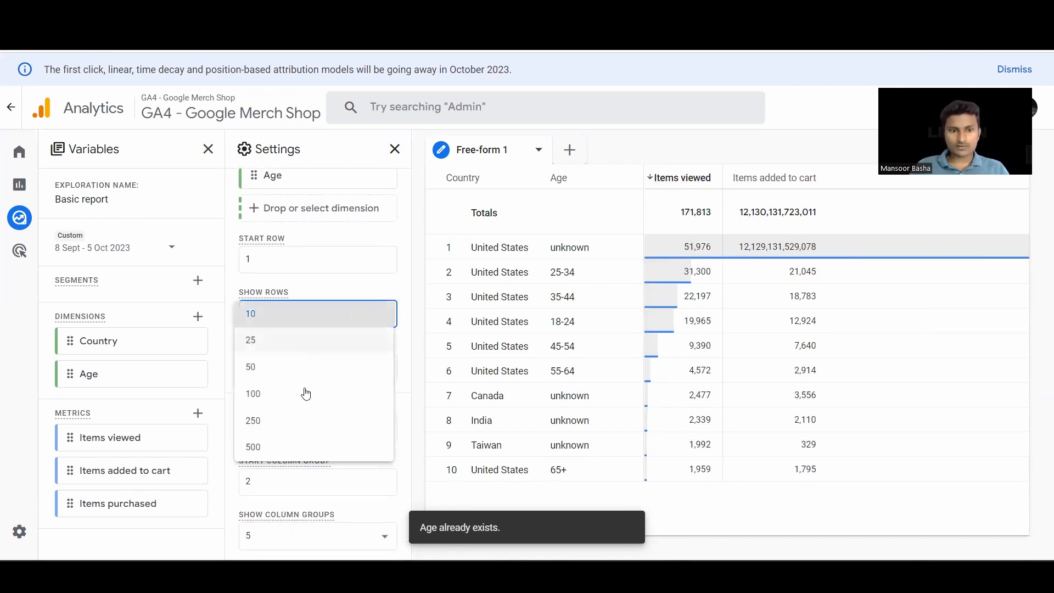
left_click(284, 341)
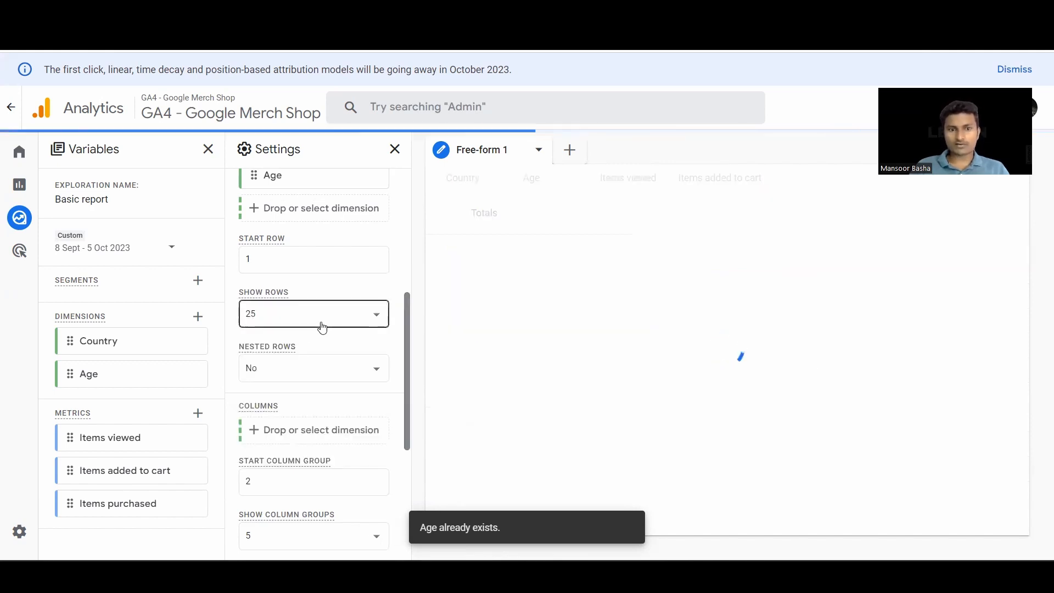
scroll(322, 327, "down", 2)
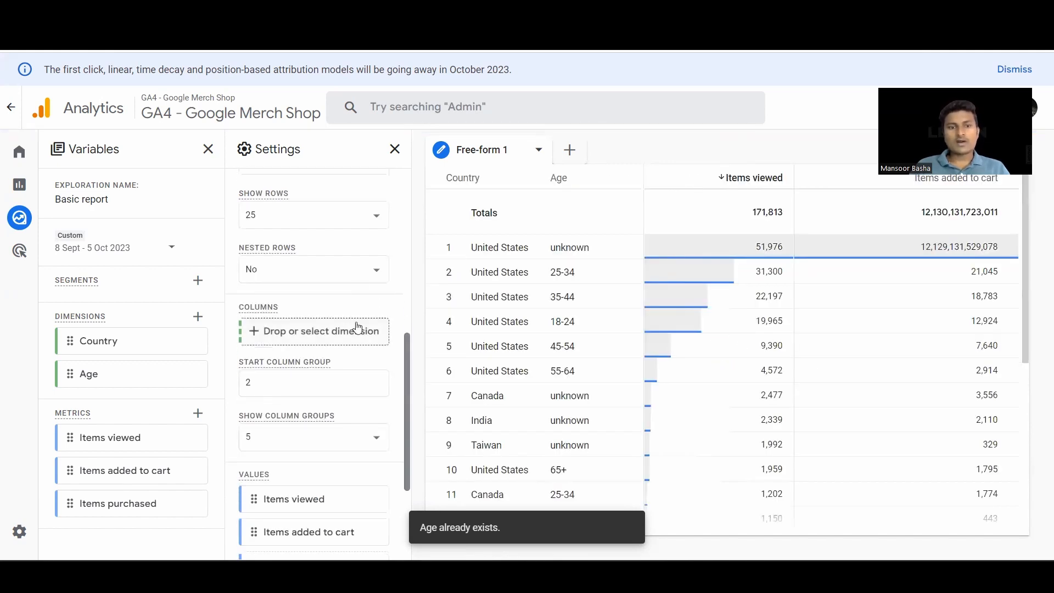
- Turn on nested rows, examine the table grouped by country, and set nested rows back to No
left_click(360, 270)
left_click(308, 296)
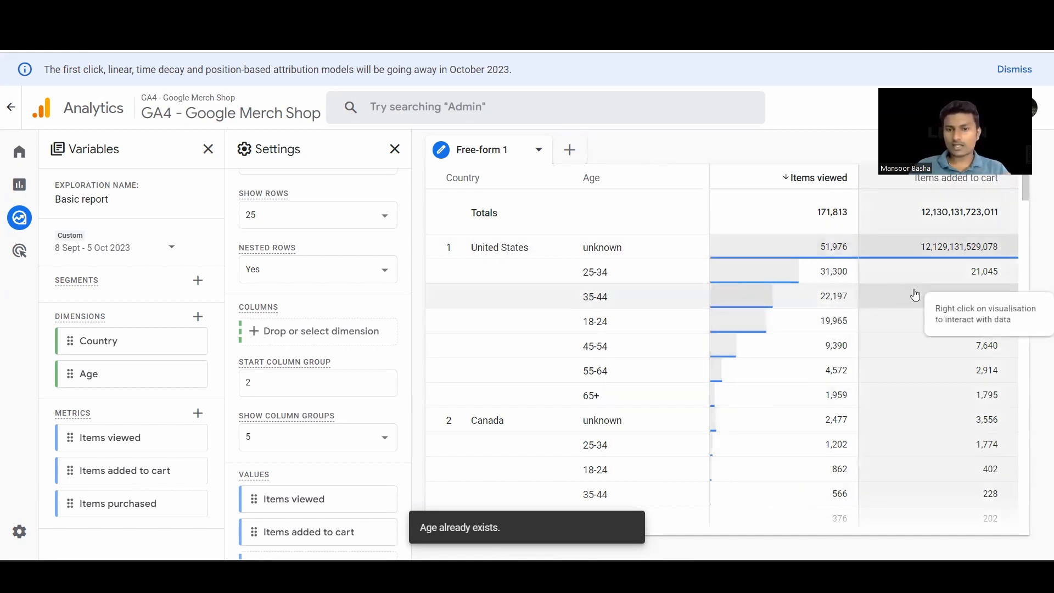
scroll(494, 390, "down", 5)
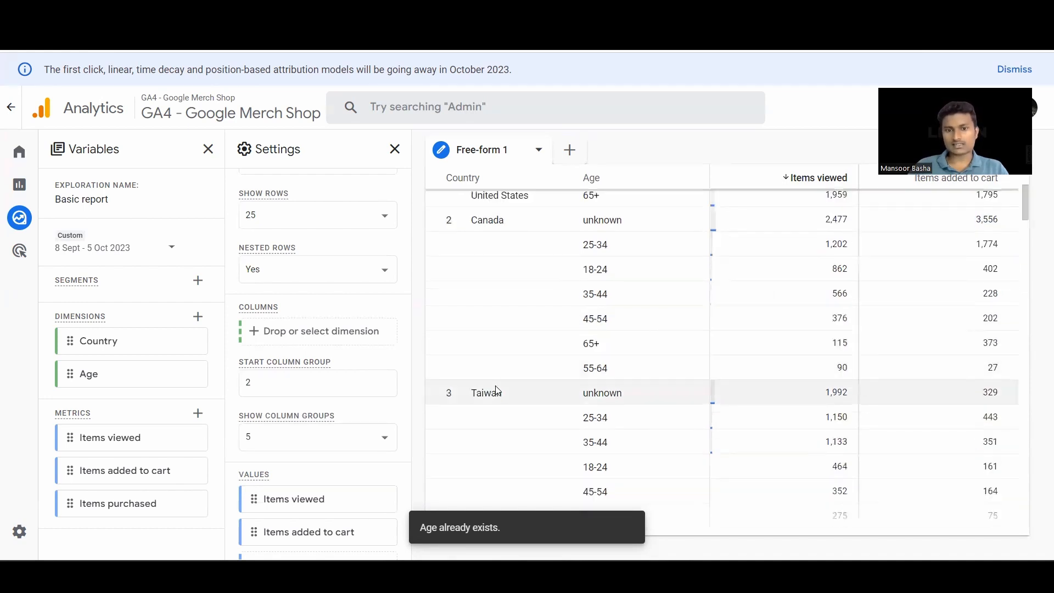
scroll(497, 391, "up", 5)
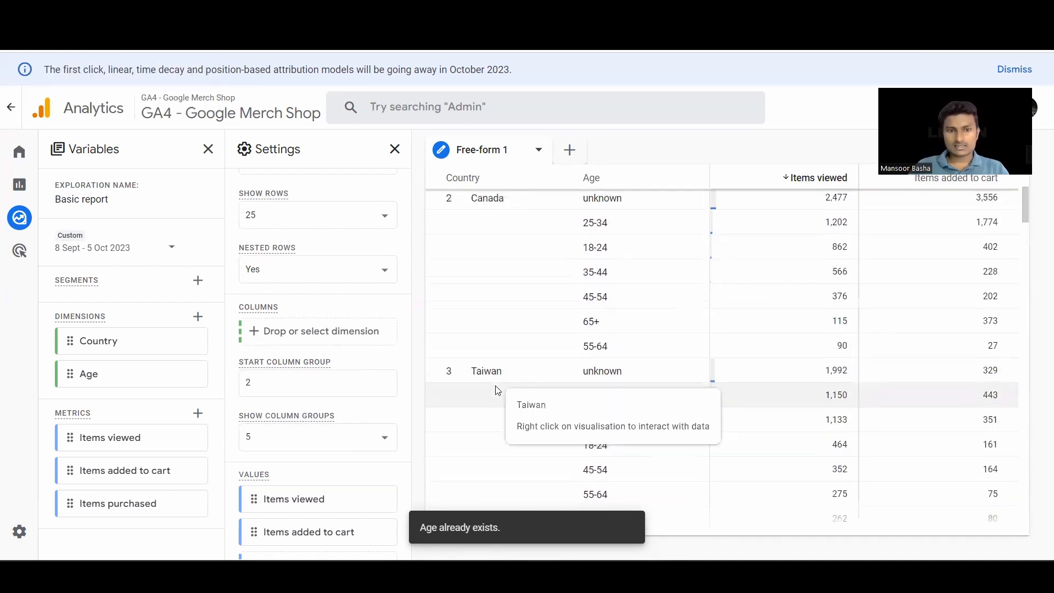
left_click(353, 268)
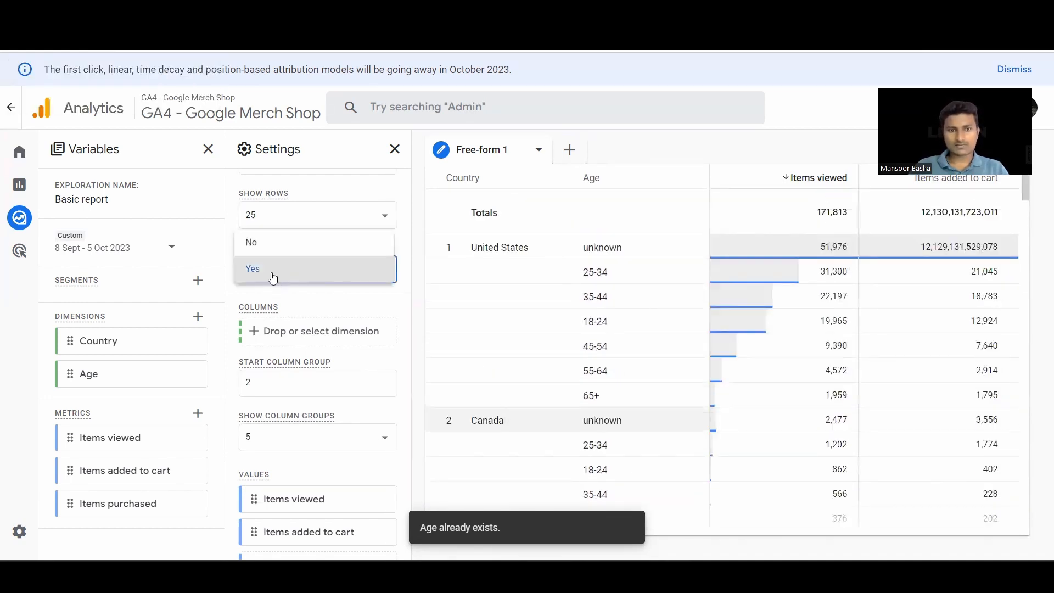
left_click(278, 246)
- Set the table's start column group to 1
scroll(308, 329, "down", 1)
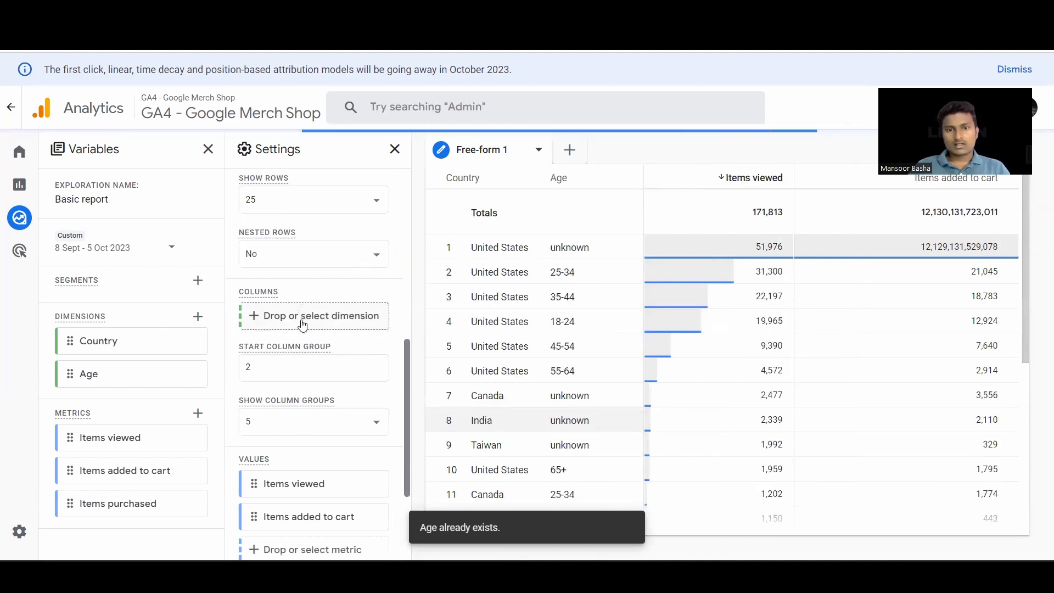
left_click(282, 337)
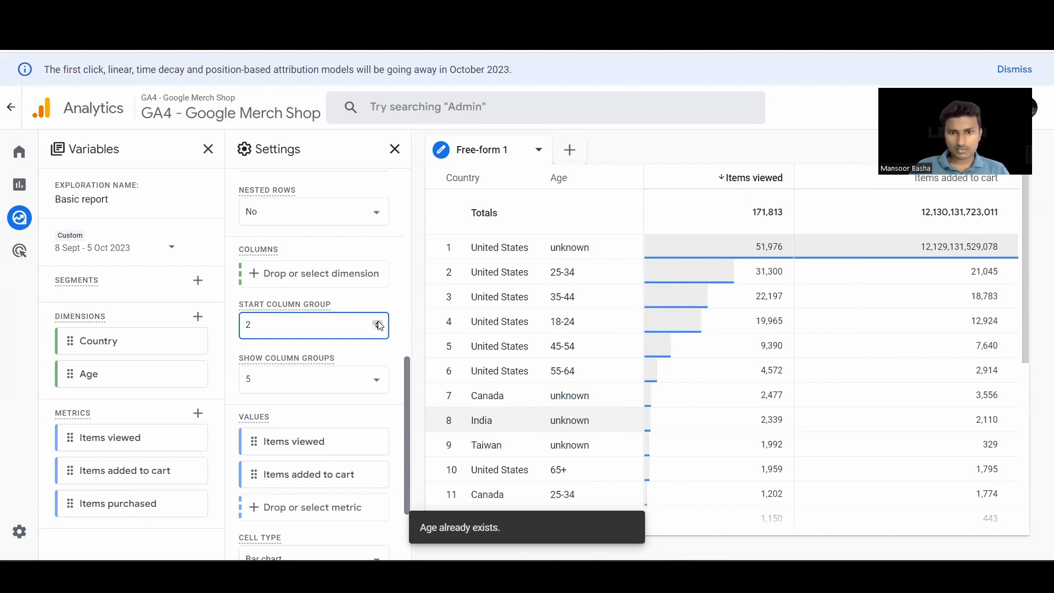
left_click(378, 322)
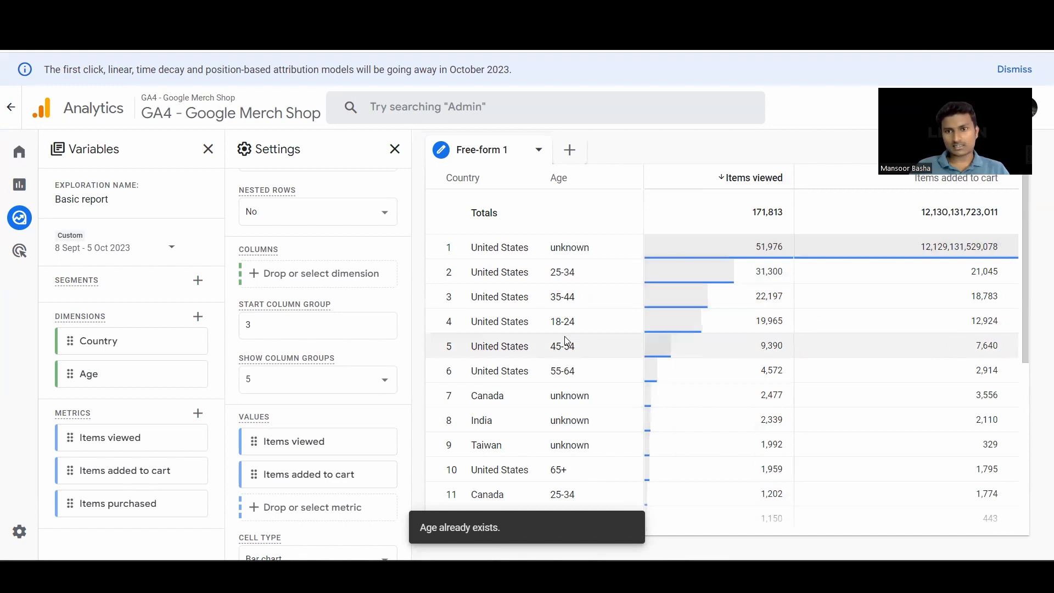
left_click(377, 329)
left_click(376, 329)
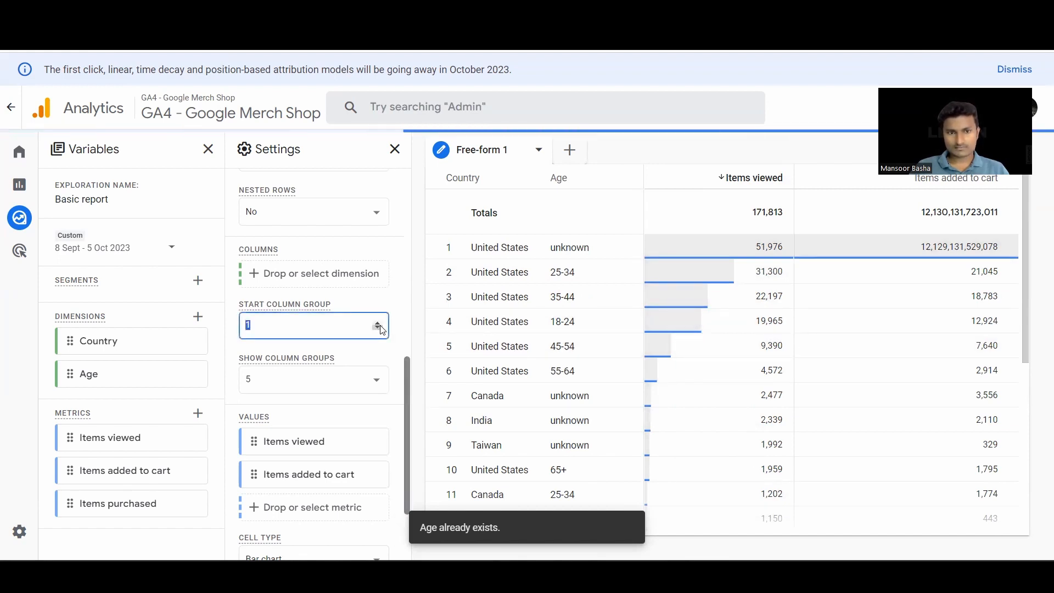
- Try the Plain text and Heat map cell types for the table values and restore the Bar chart cell type
scroll(338, 372, "down", 1)
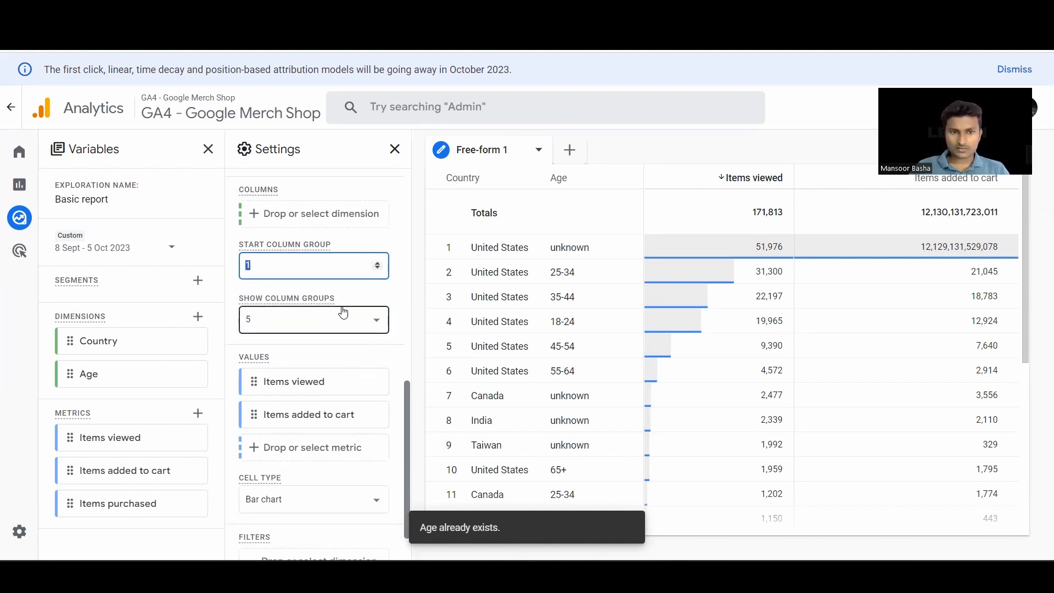
scroll(340, 349, "down", 1)
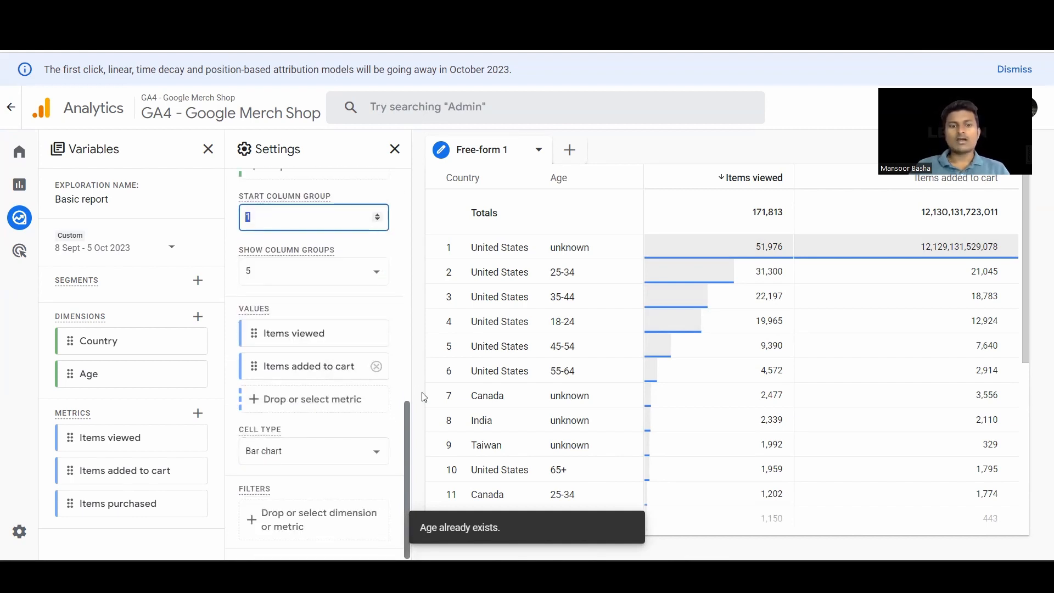
left_click(378, 463)
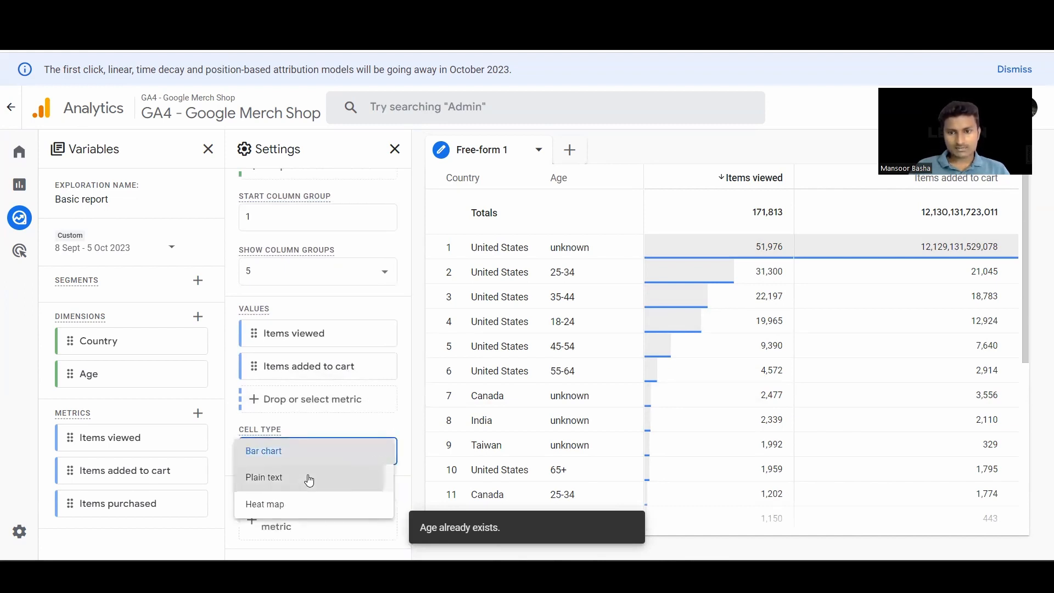
left_click(309, 481)
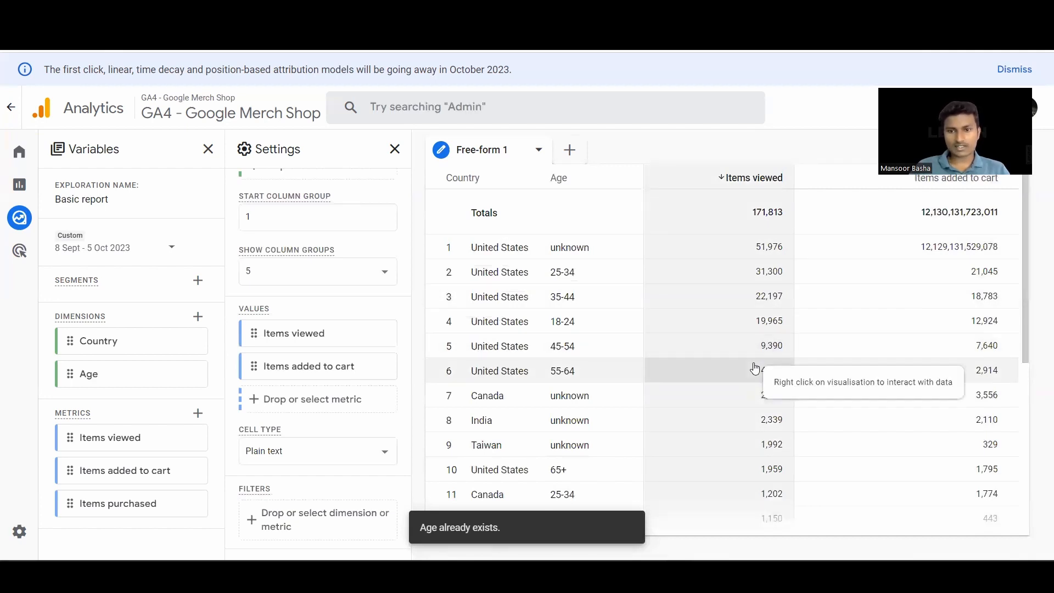
left_click(275, 456)
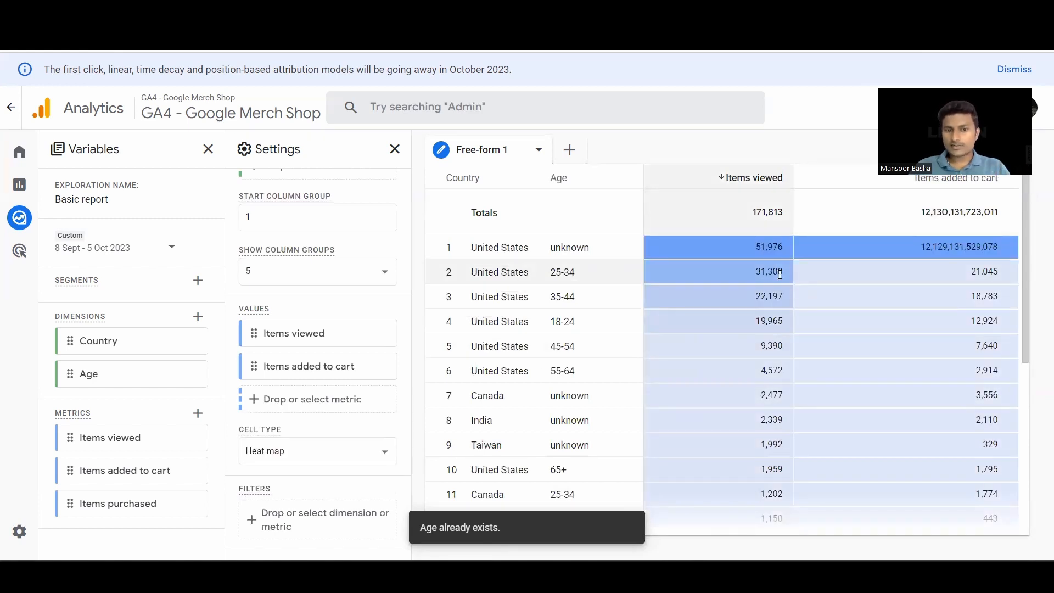
left_click(308, 450)
left_click(281, 399)
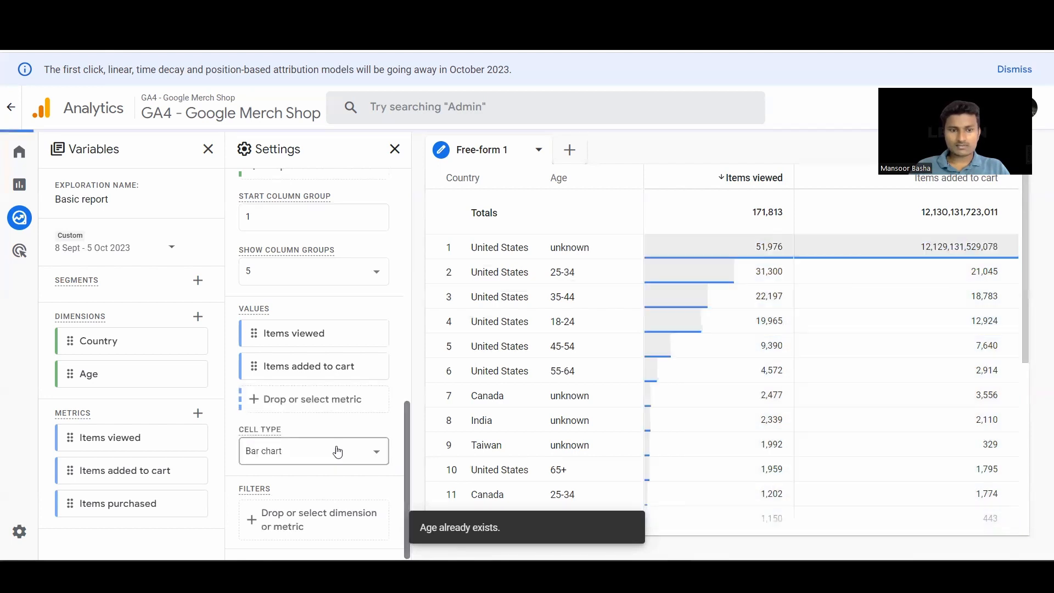
- View the include, exclude and segment options for the first United States row and dismiss them
right_click(499, 246)
left_click(486, 246)
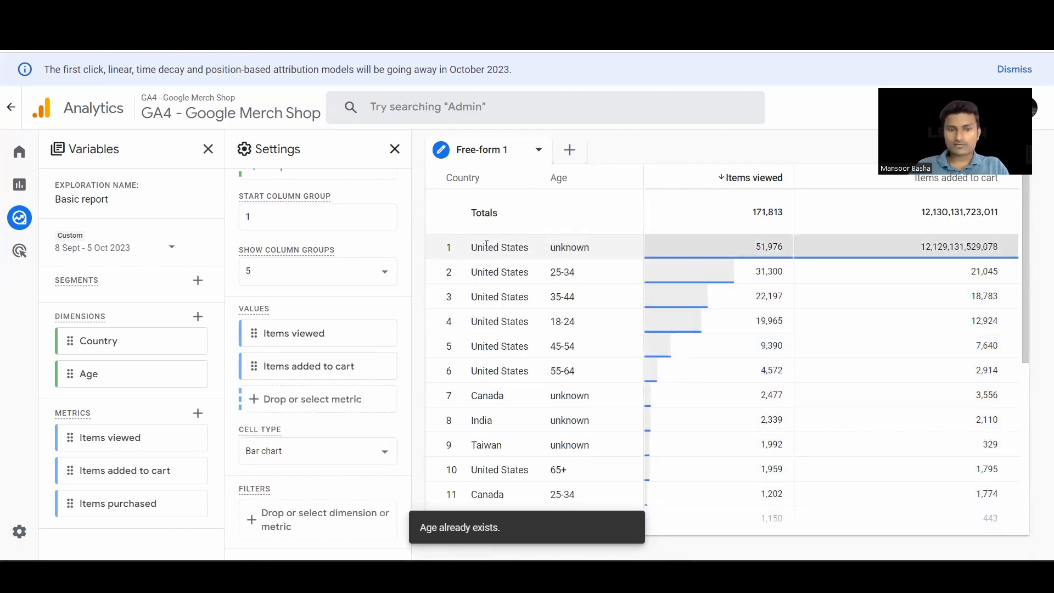
right_click(488, 248)
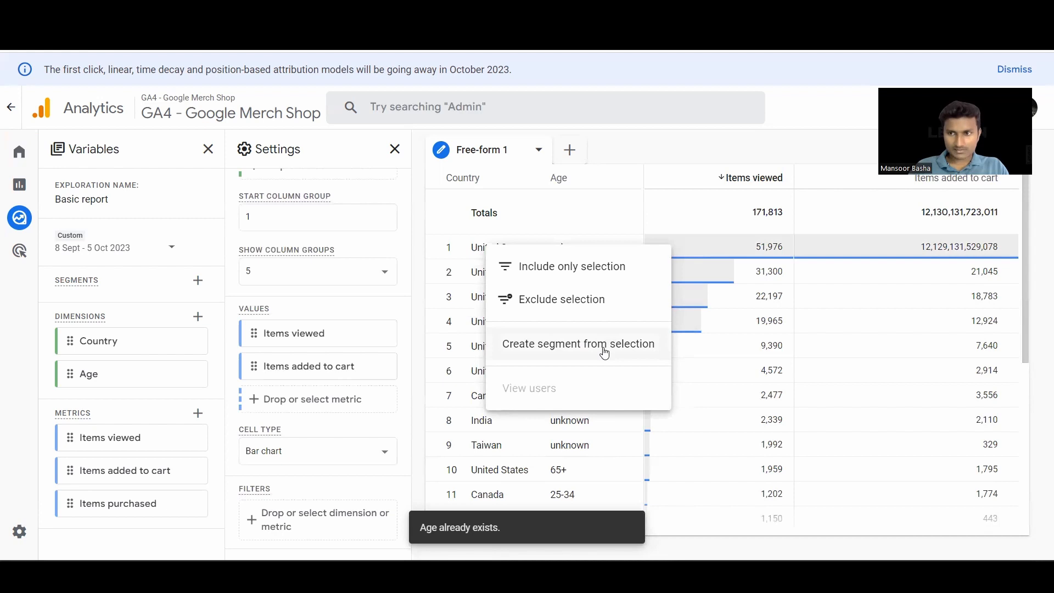
left_click(409, 239)
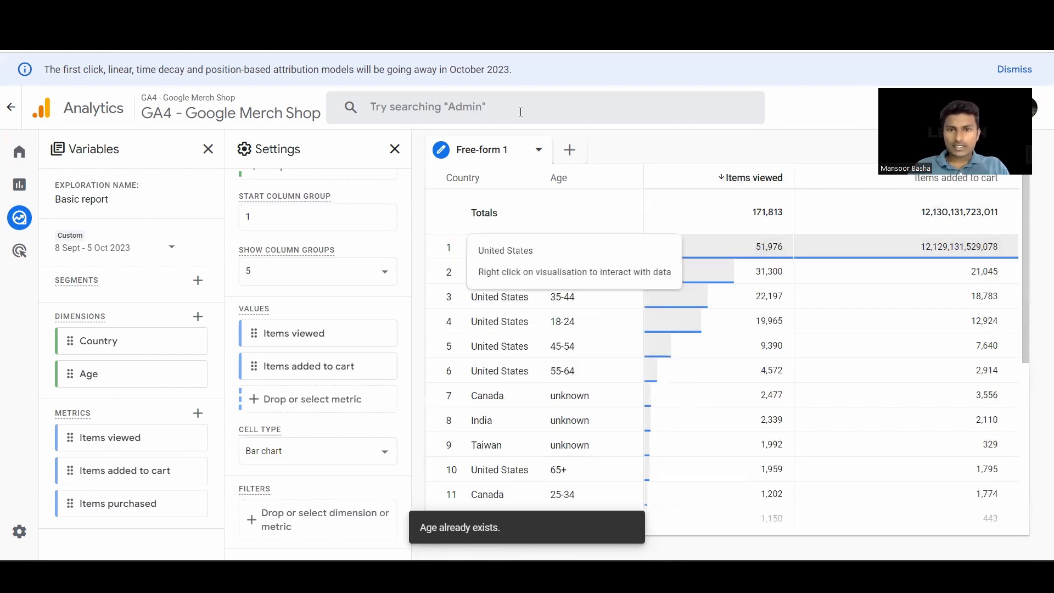
- Rename the Free-form 1 exploration tab as "Basic report"
double_click(490, 149)
left_click(517, 151)
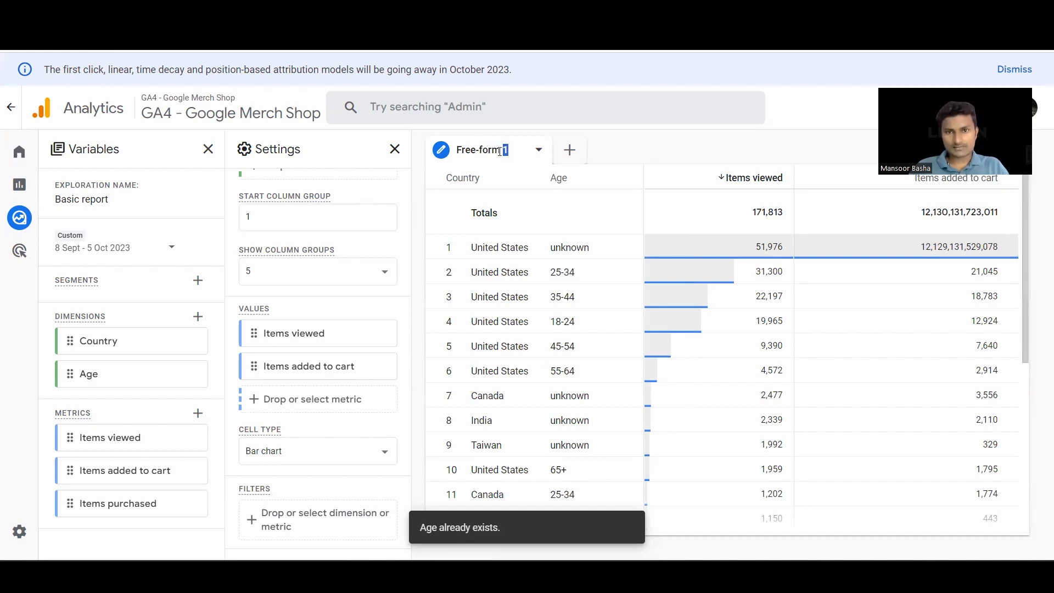
type("Basic report")
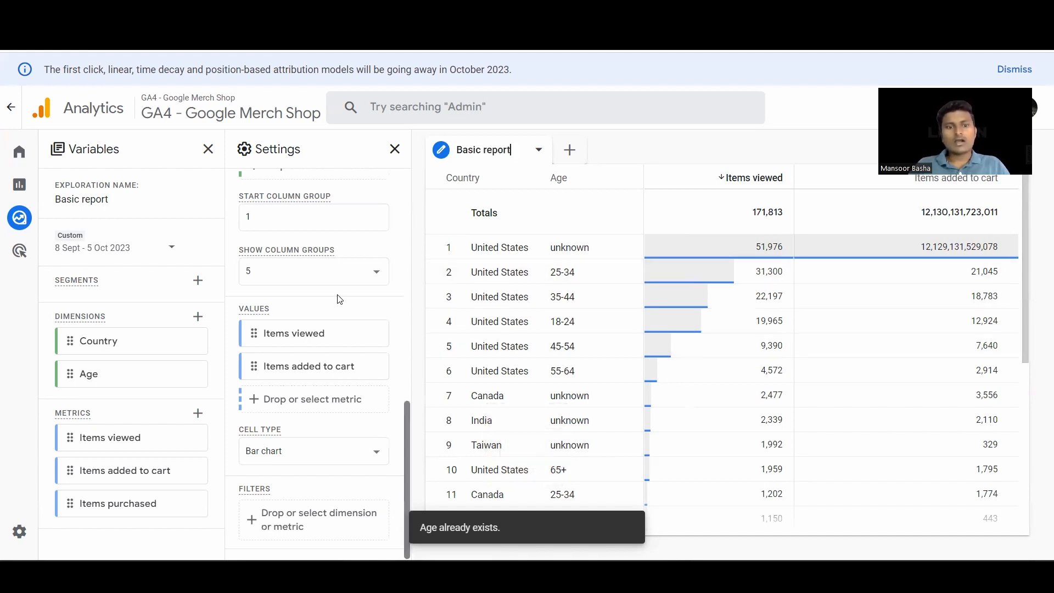
- Move the Age dimension from the rows to the columns of the table
scroll(341, 299, "up", 4)
scroll(653, 351, "down", 5)
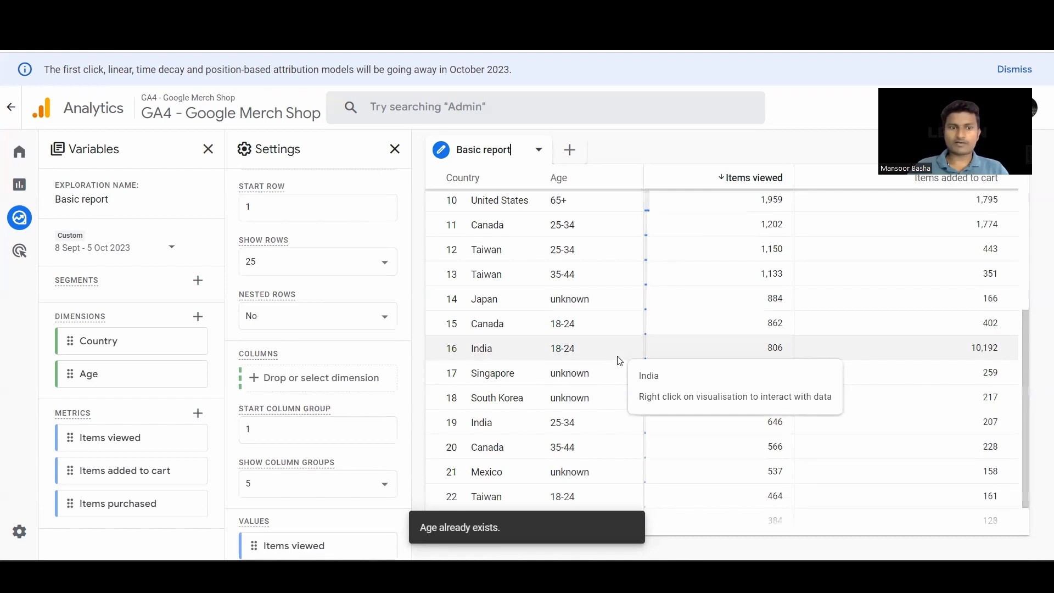
scroll(301, 335, "up", 5)
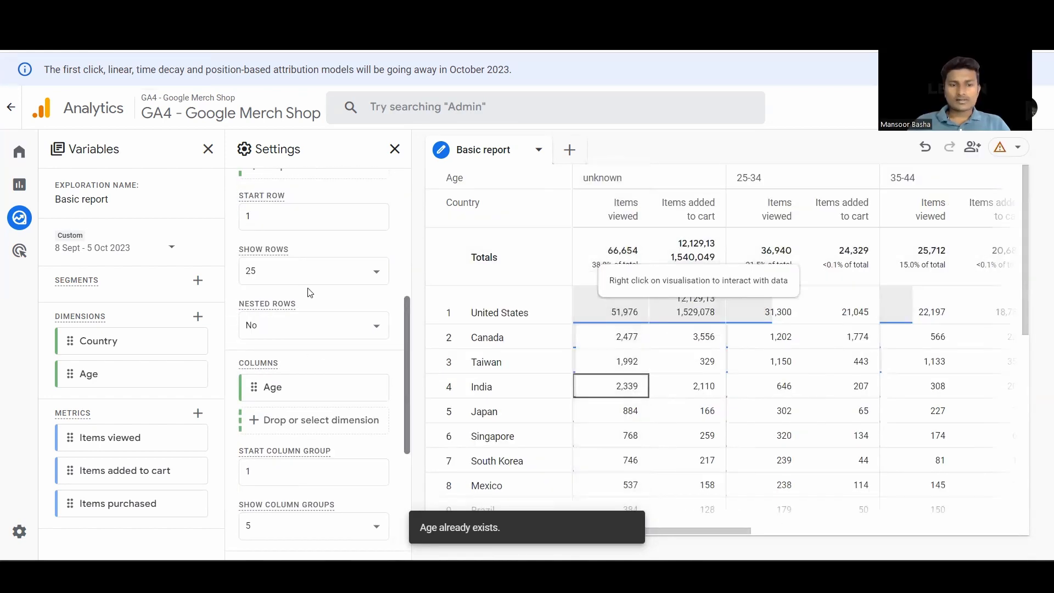
scroll(310, 293, "up", 3)
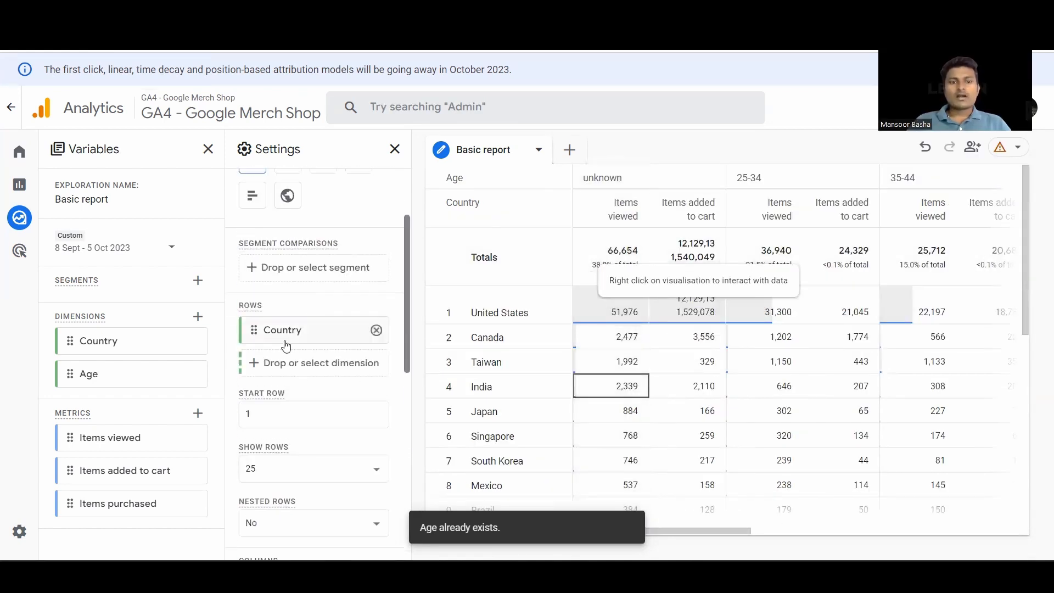
- Preview the data as a donut chart and a line chart, and return to the table visualisation
scroll(291, 349, "down", 5)
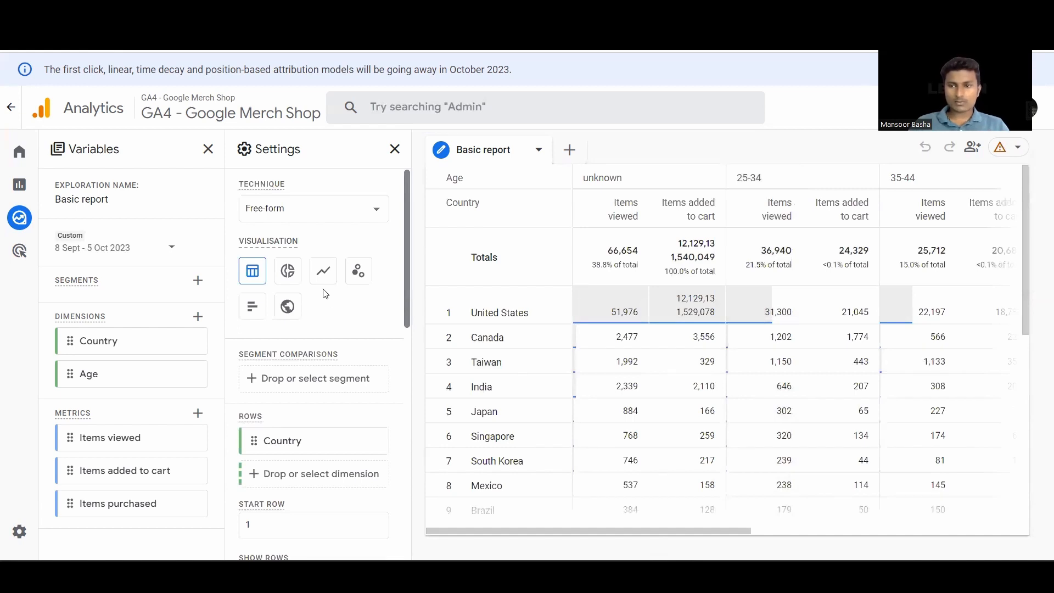
left_click(291, 274)
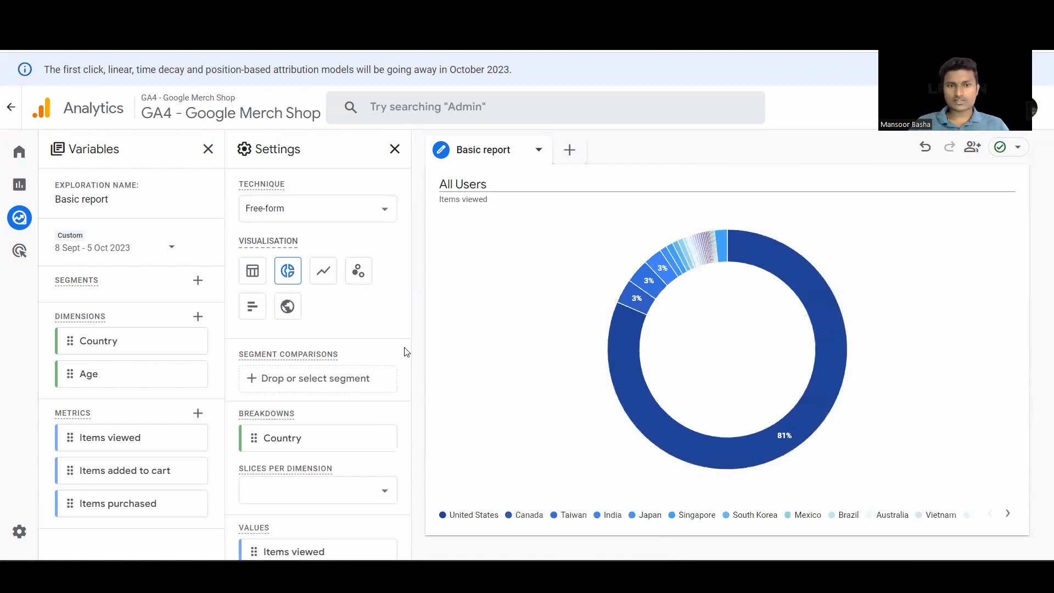
left_click(326, 281)
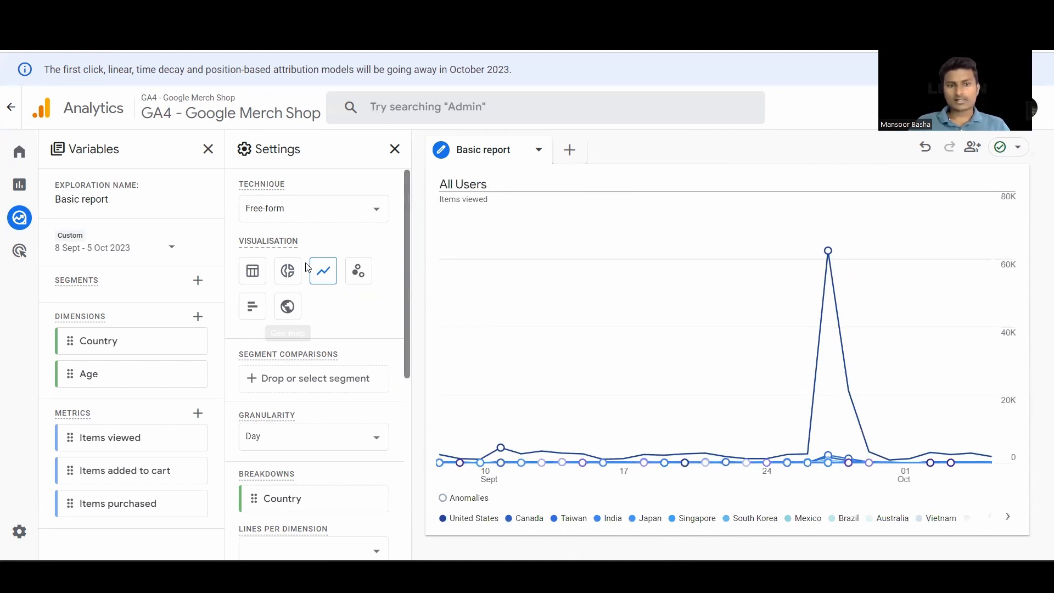
left_click(259, 277)
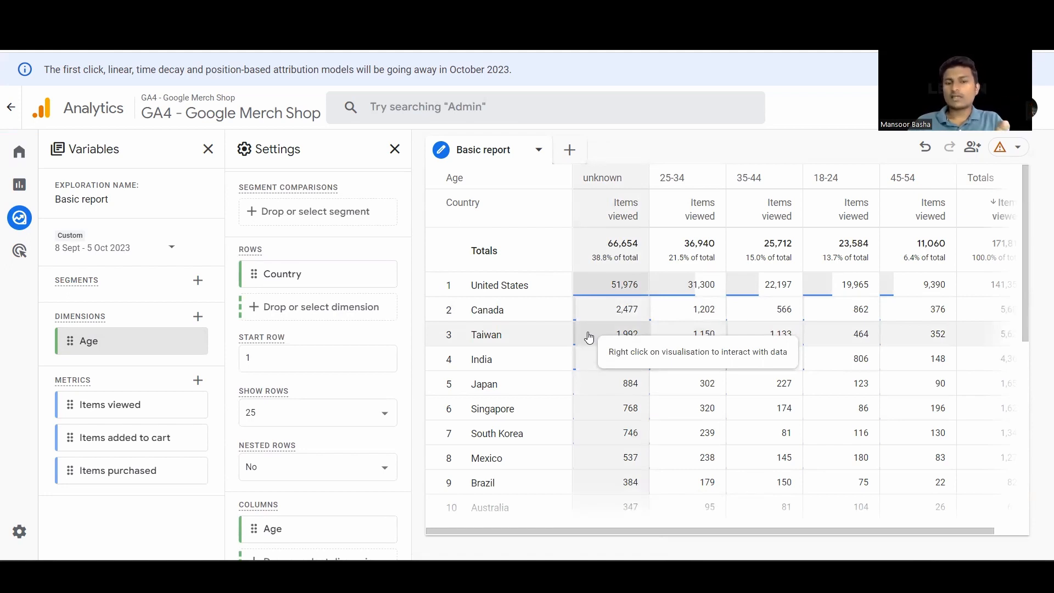
- Build a new segment from the Technology template that includes users whose device category contains mobile
left_click(200, 282)
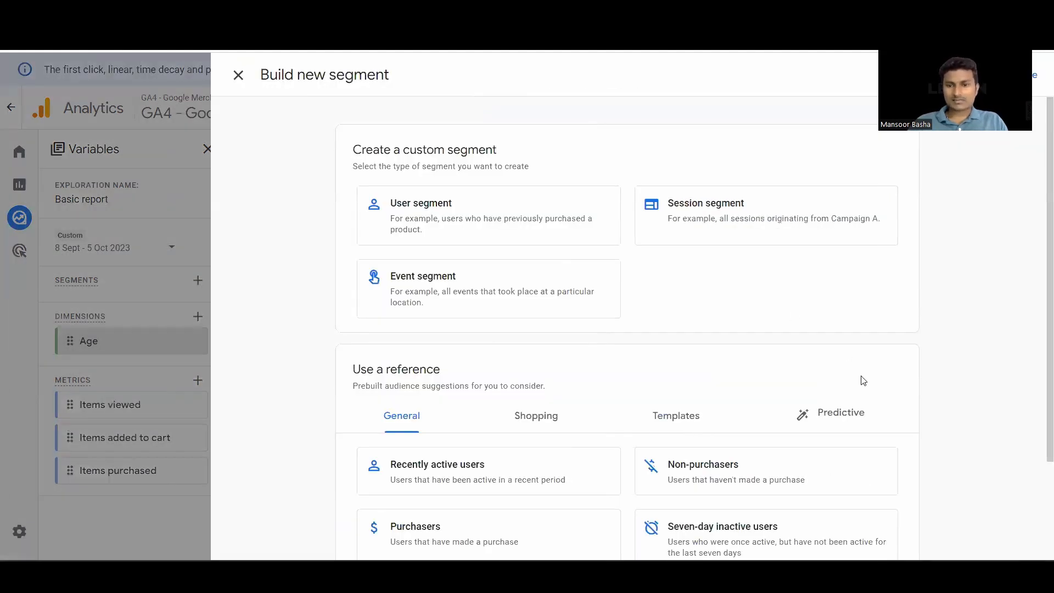
scroll(796, 379, "down", 2)
left_click(693, 291)
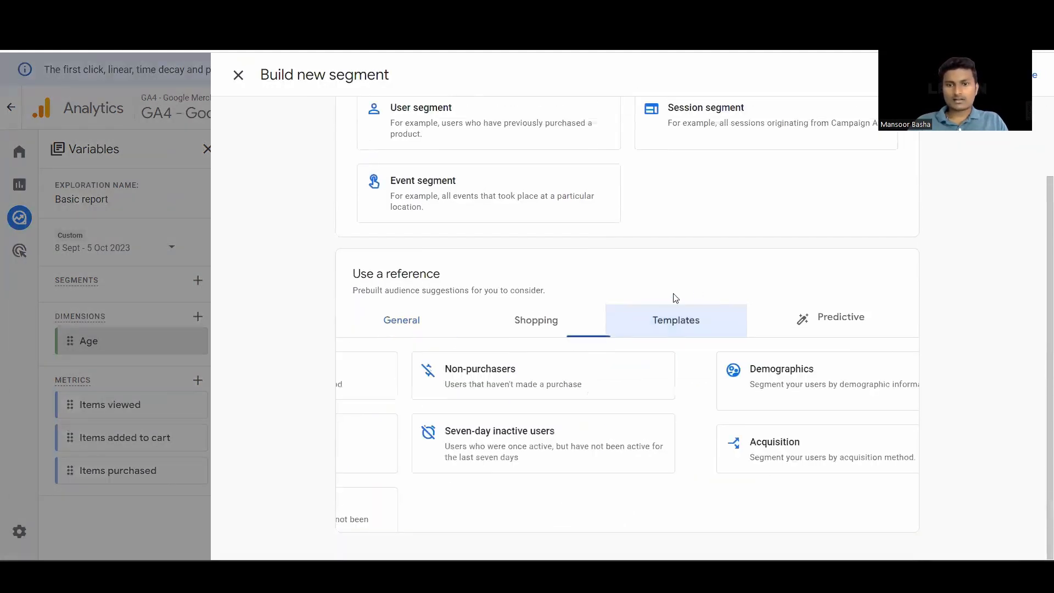
left_click(707, 426)
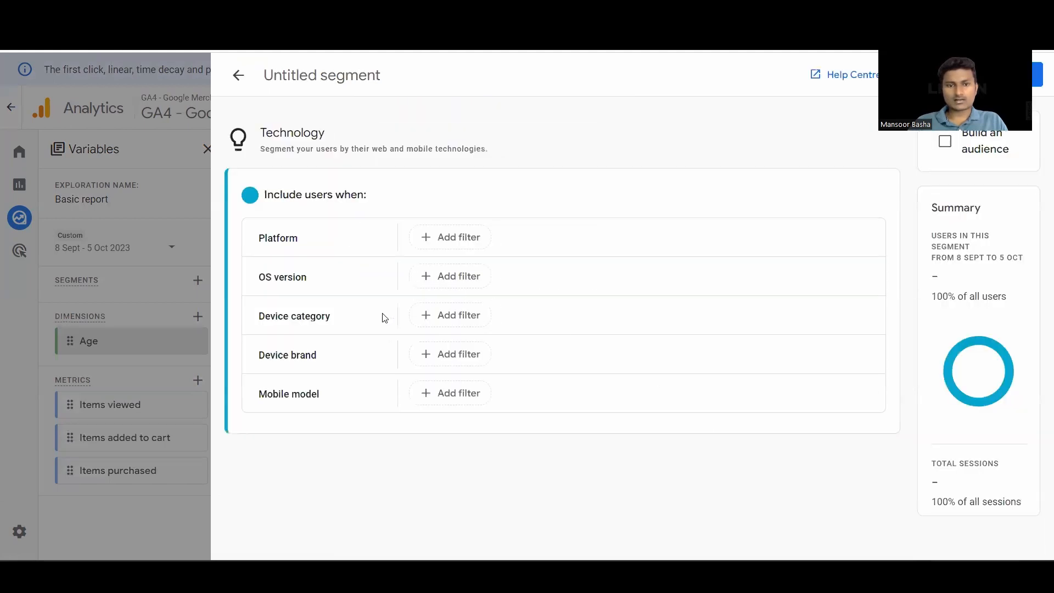
left_click(460, 328)
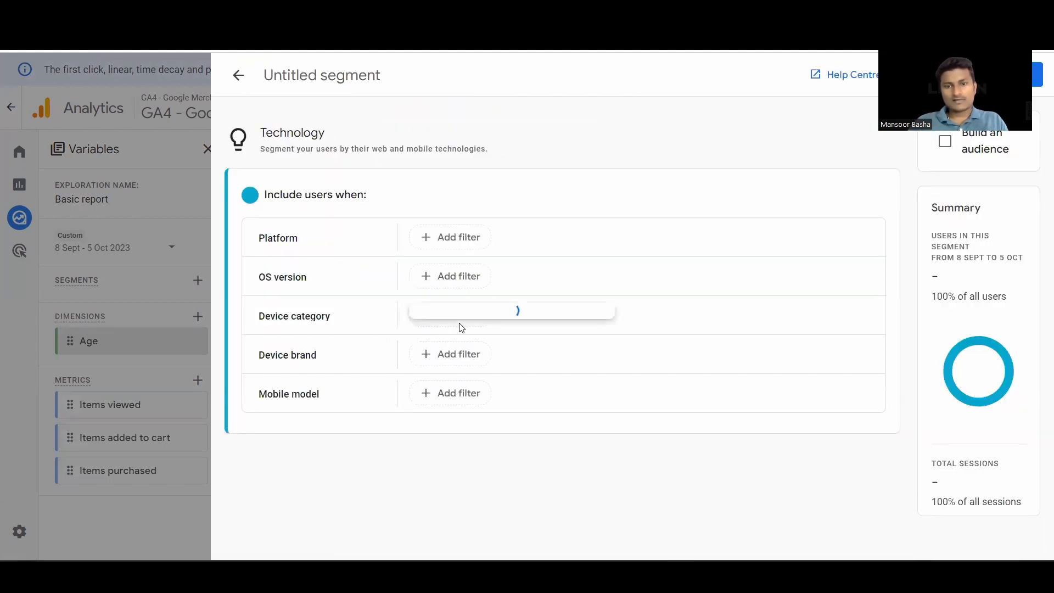
left_click(459, 386)
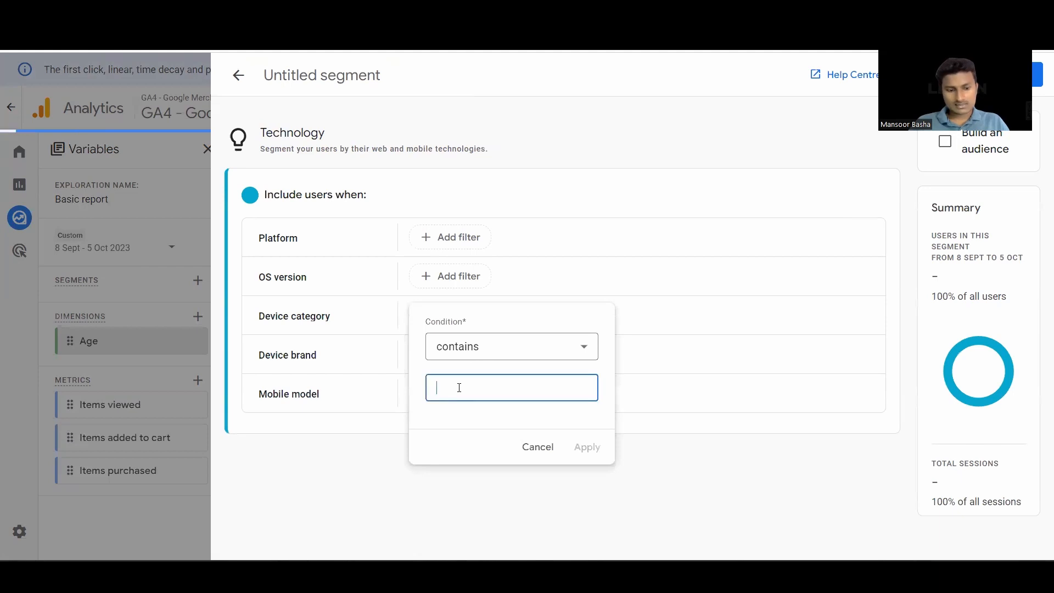
type("Mobile")
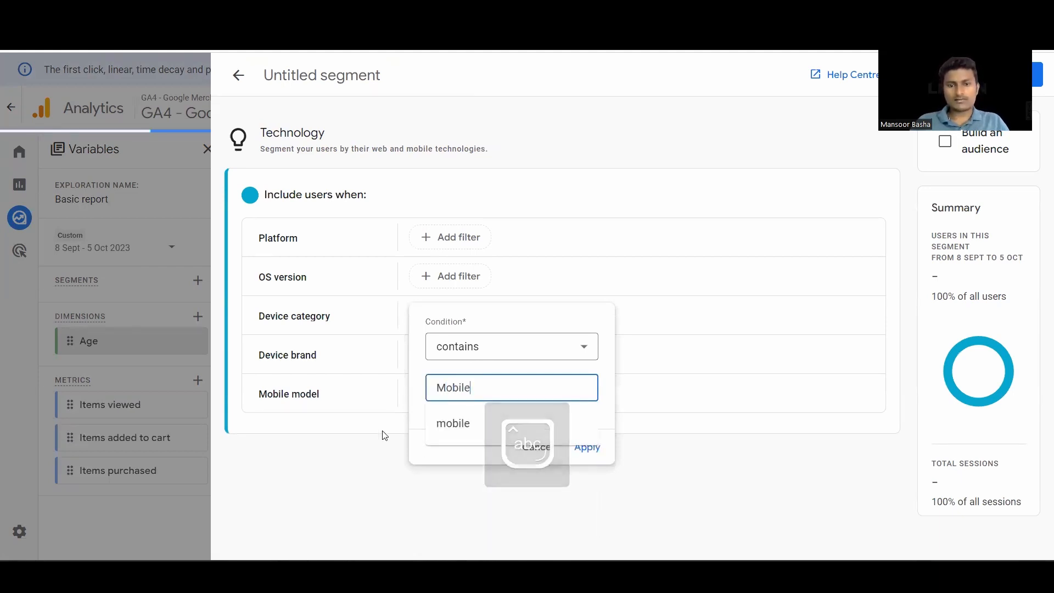
left_click(451, 429)
left_click(587, 456)
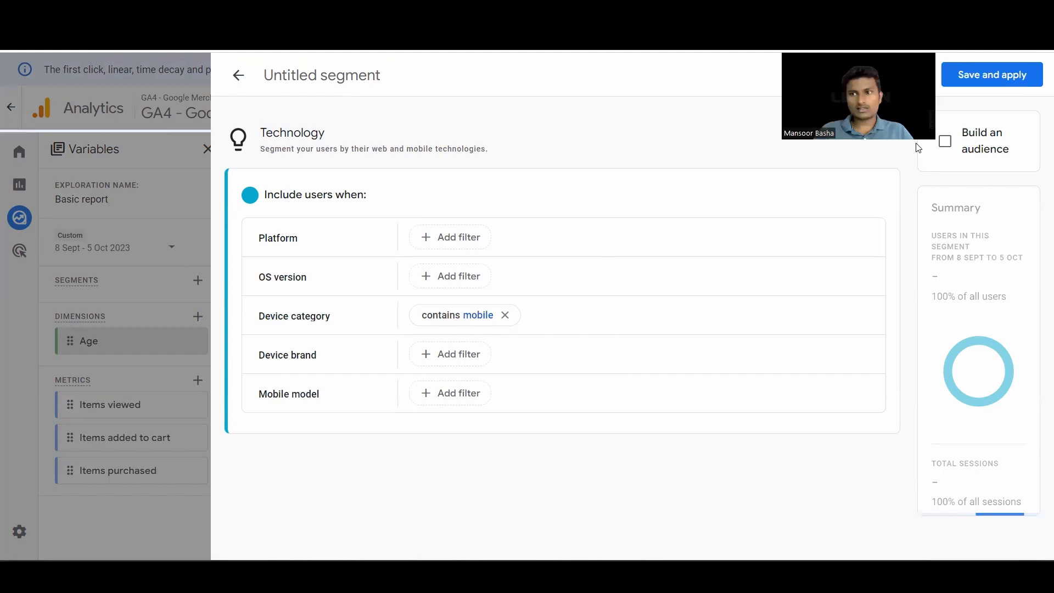
- Name the segment "Mobile", save and apply it to the exploration, and reload the table data
left_click(380, 76)
type("Mobile")
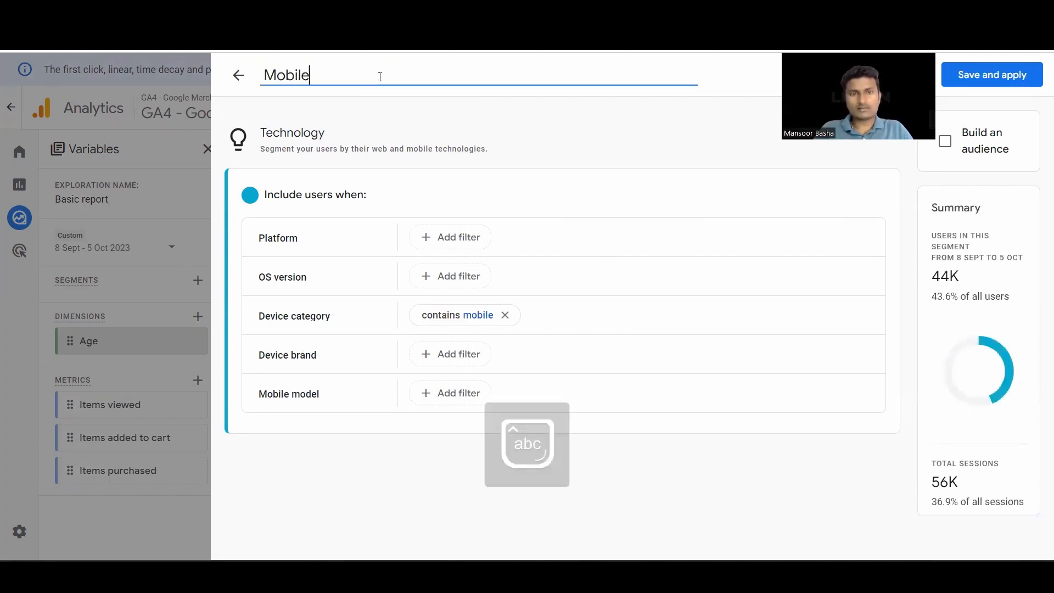
left_click(1019, 71)
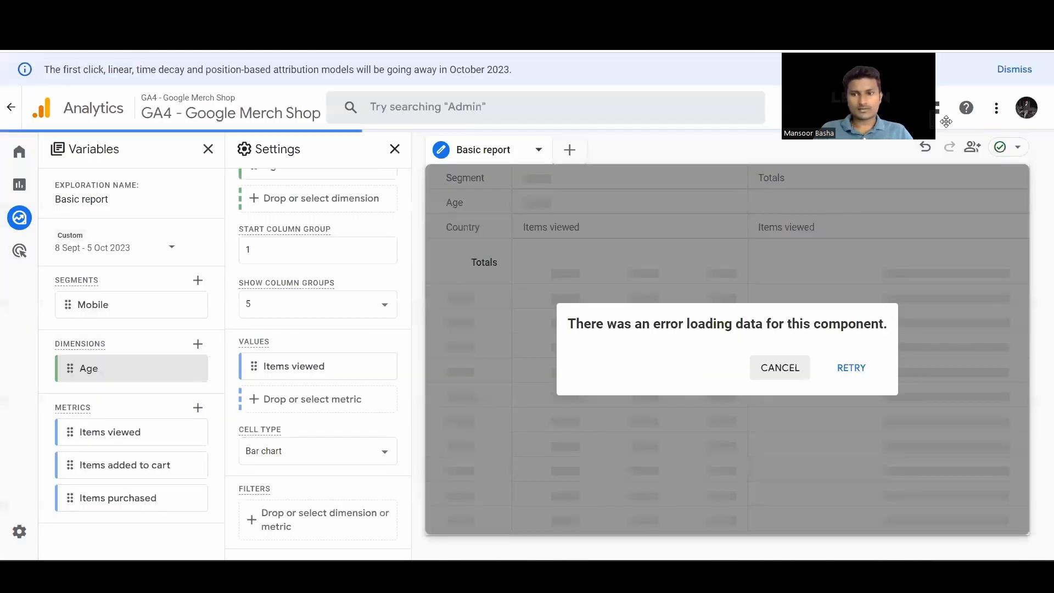
left_click_drag(946, 122, 1034, 121)
left_click(853, 368)
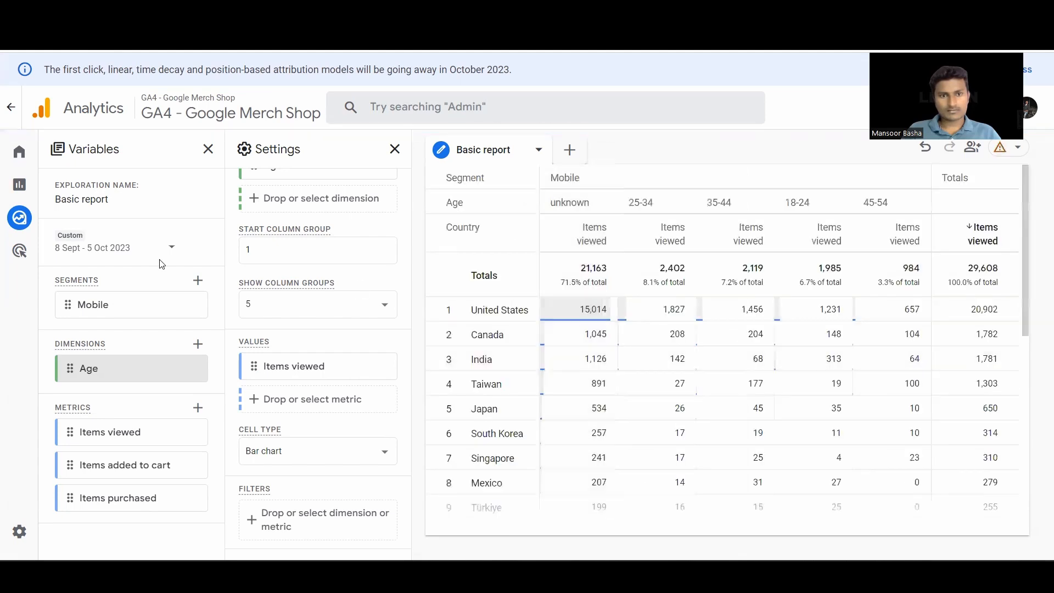
- Build another segment from the Technology template that includes users whose device category contains desktop
scroll(349, 241, "up", 10)
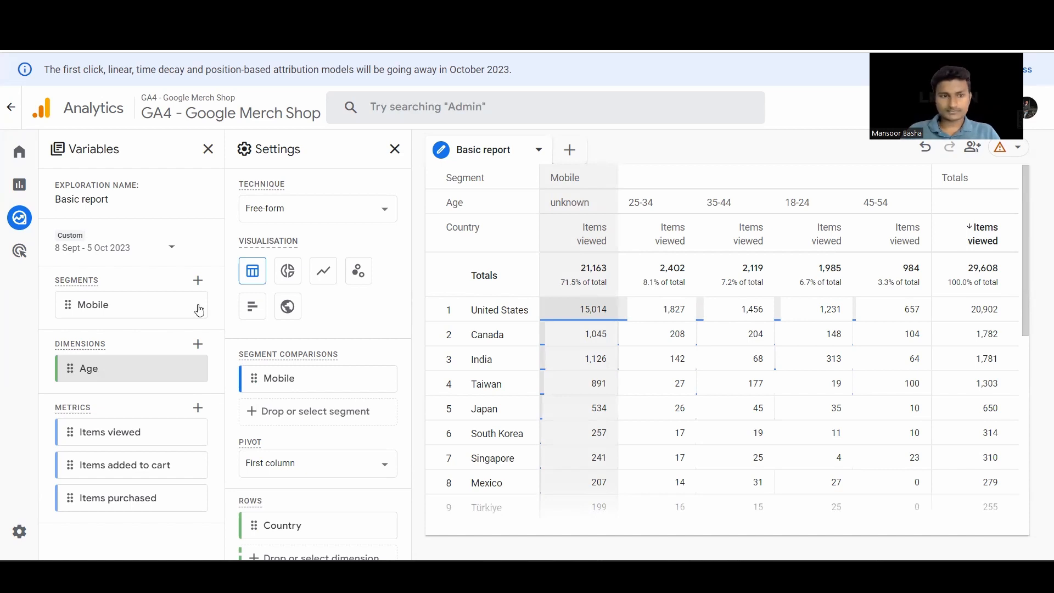
left_click(199, 281)
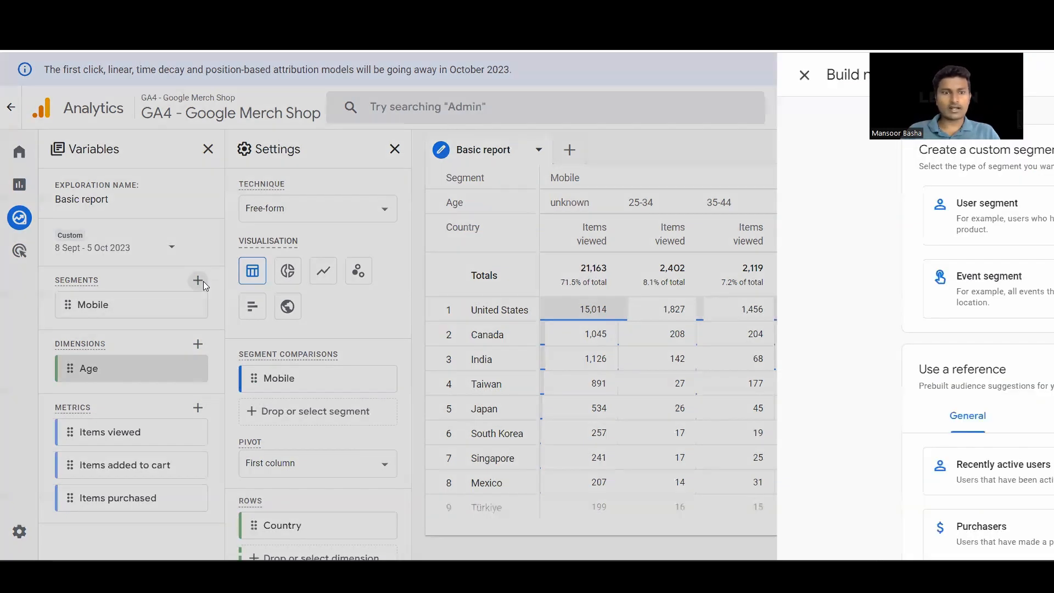
scroll(719, 468, "down", 2)
left_click(666, 312)
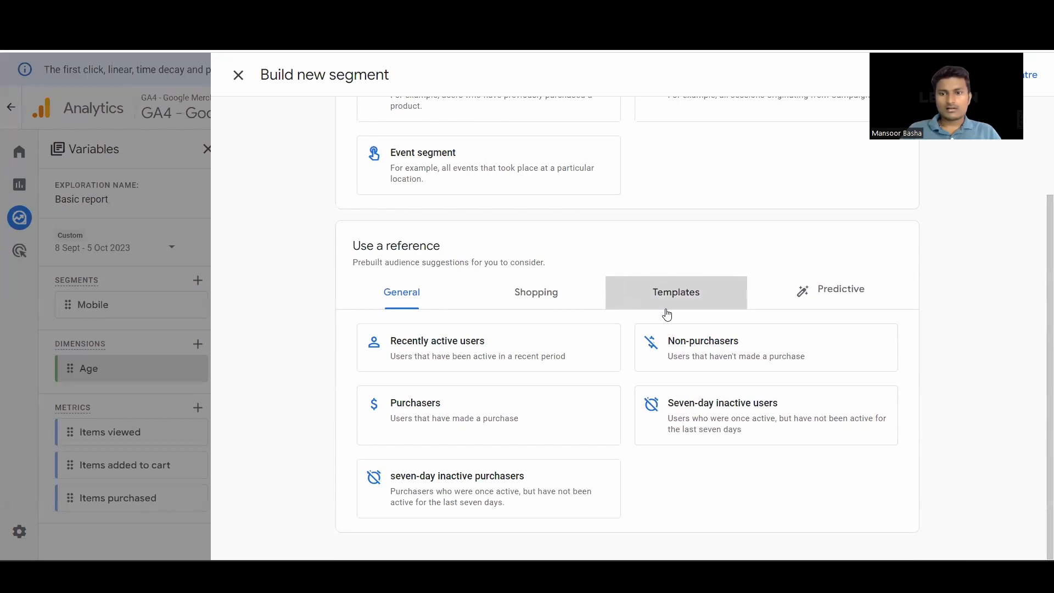
left_click(702, 435)
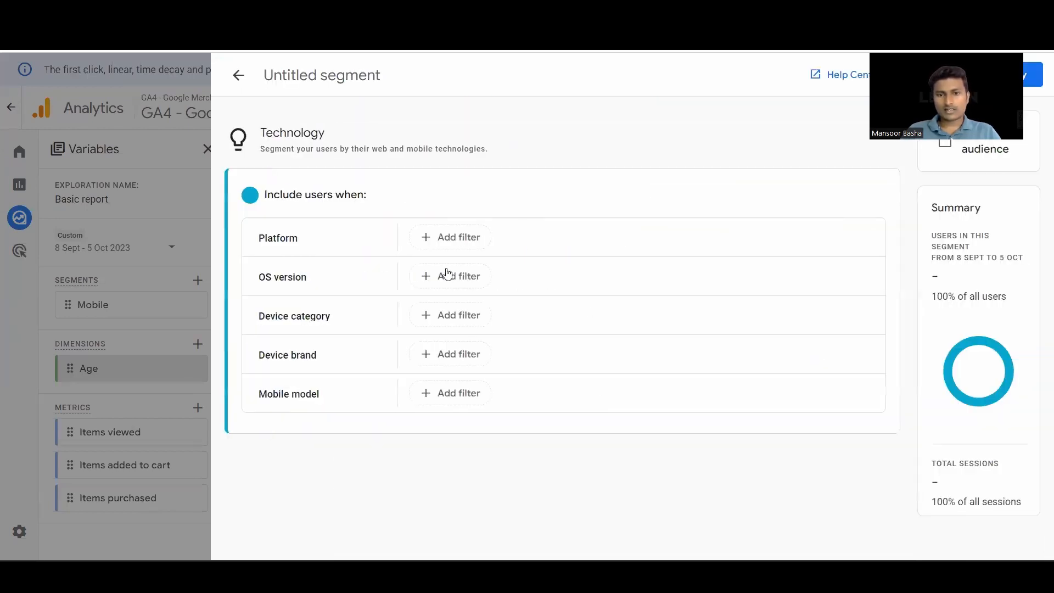
left_click(455, 321)
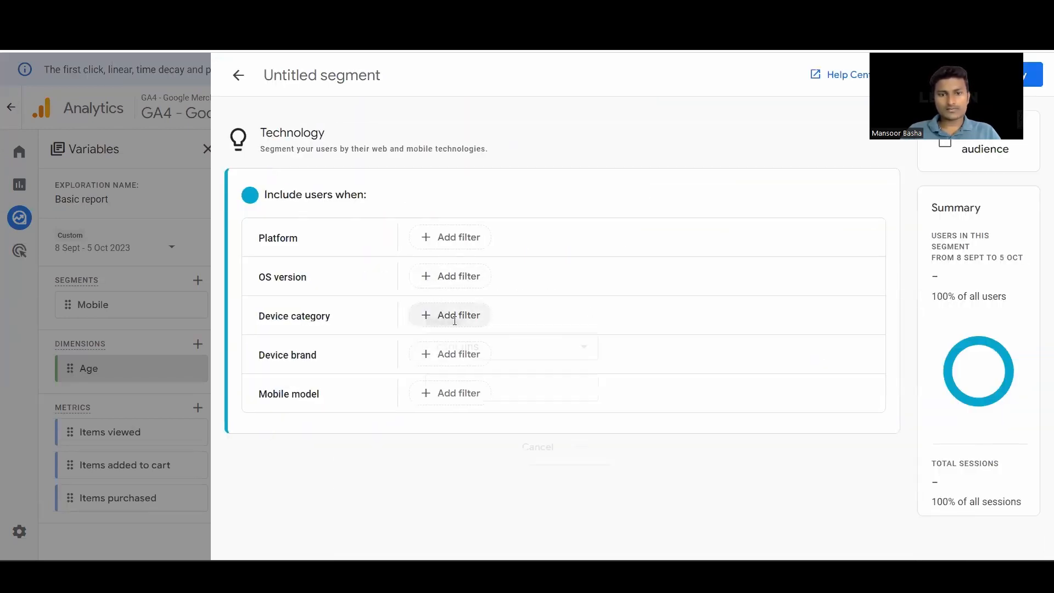
left_click(458, 381)
type("Desktop")
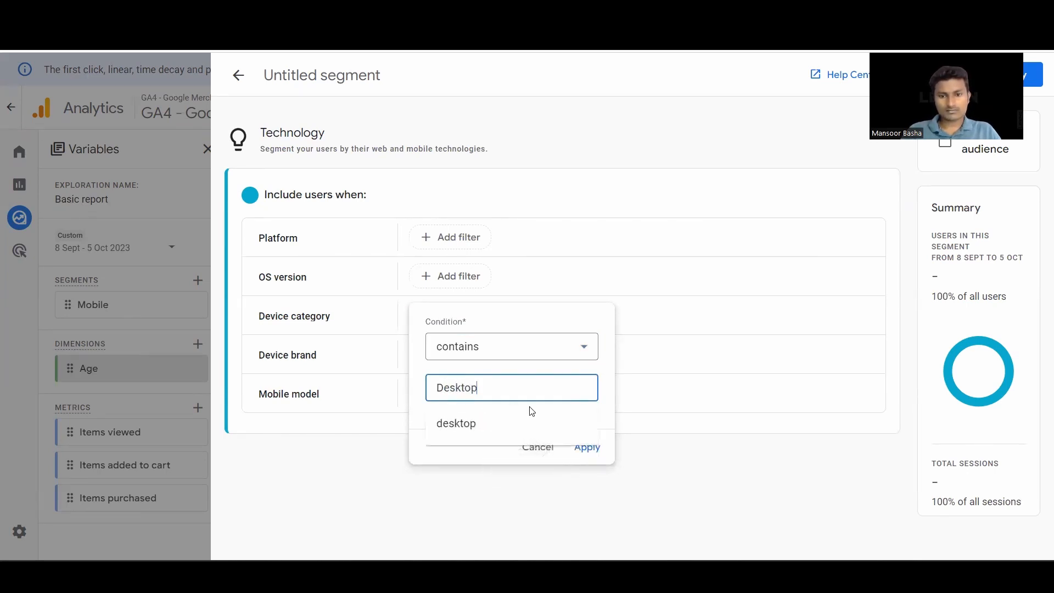
left_click(486, 427)
left_click(587, 448)
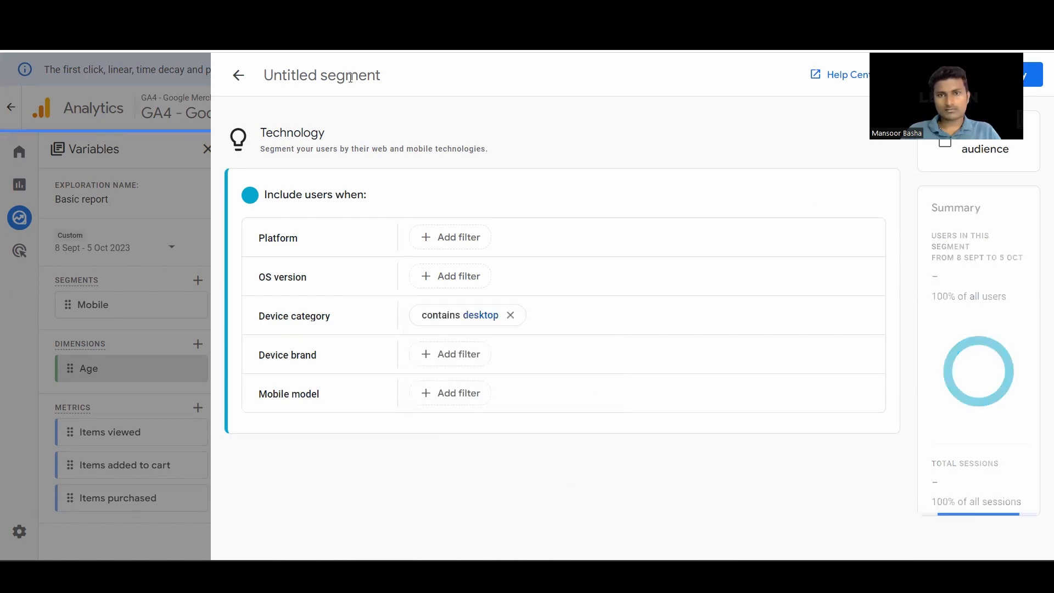
key("Caps_Lock")
key("Caps_Lock")
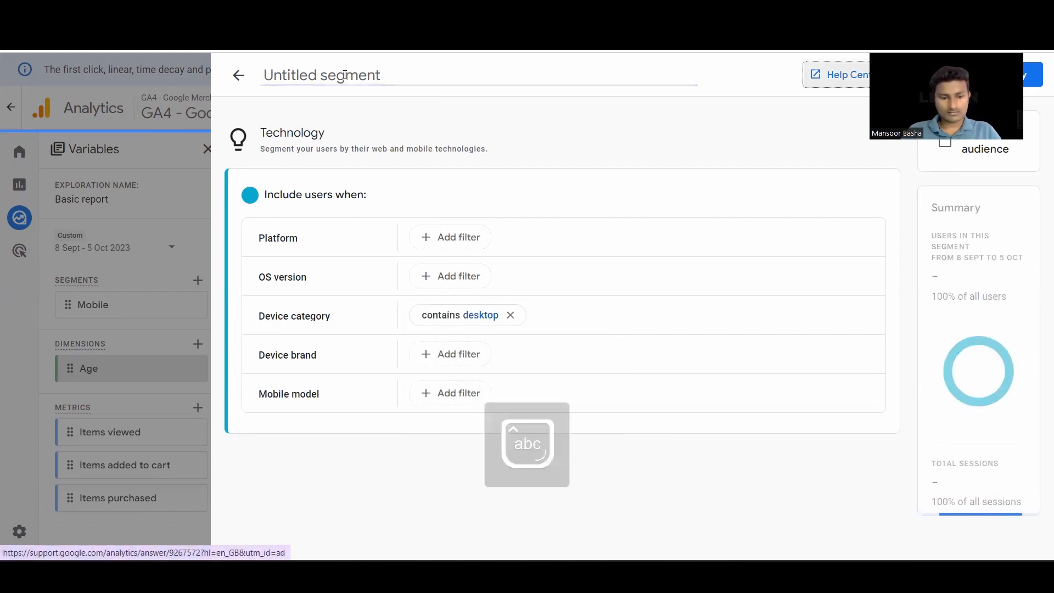
type("sktop")
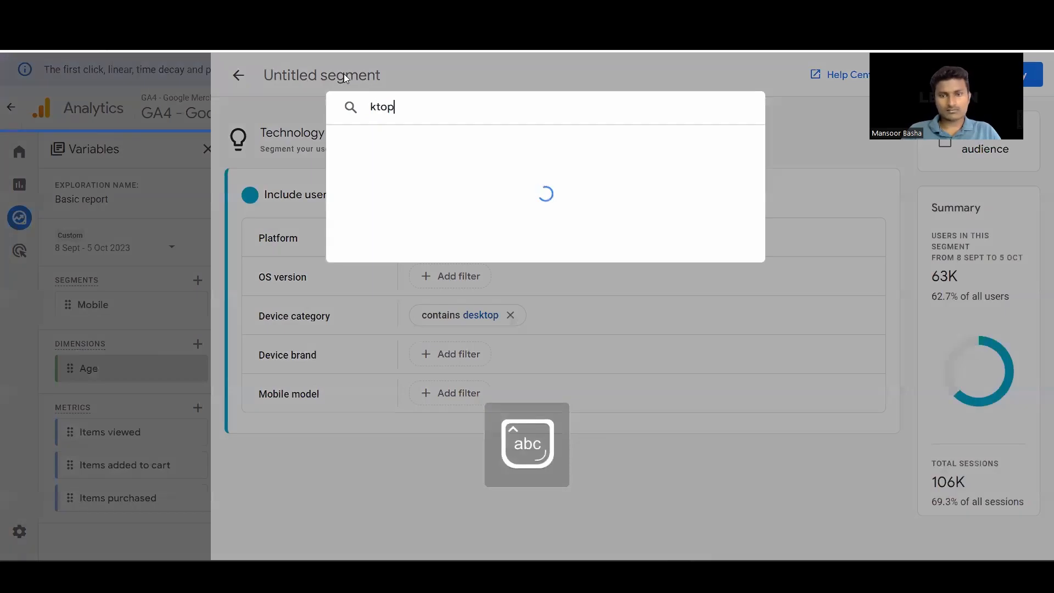
key("BackSpace")
key("BackSpace")
key("BackSpace")
key("BackSpace")
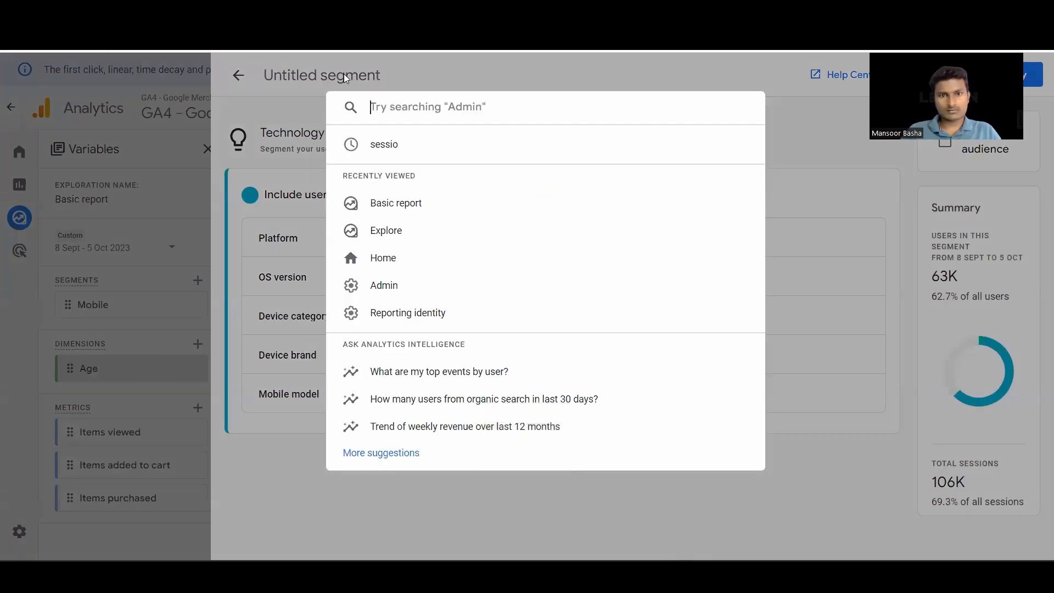
left_click(287, 111)
- Name the segment "Desktop", then save and apply it to the exploration
left_click(343, 75)
key("Caps_Lock")
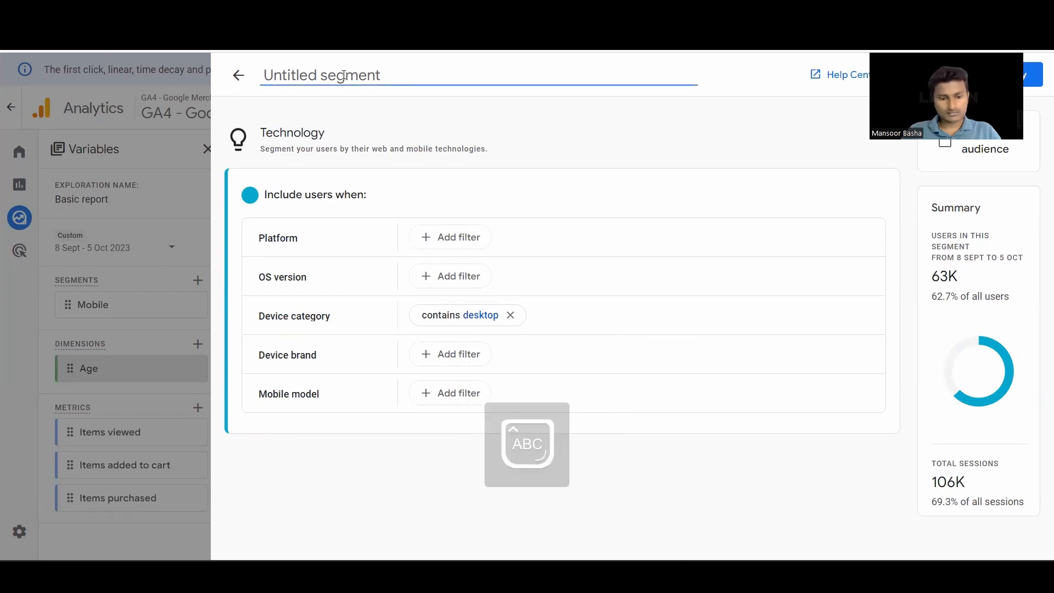
type("D")
key("Caps_Lock")
type("esktop")
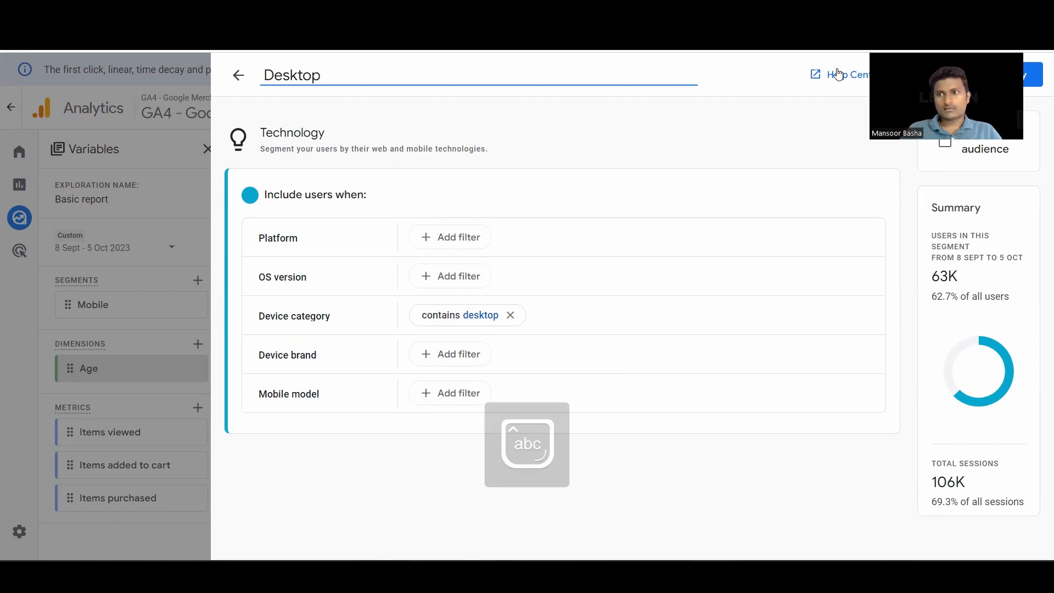
left_click(839, 74)
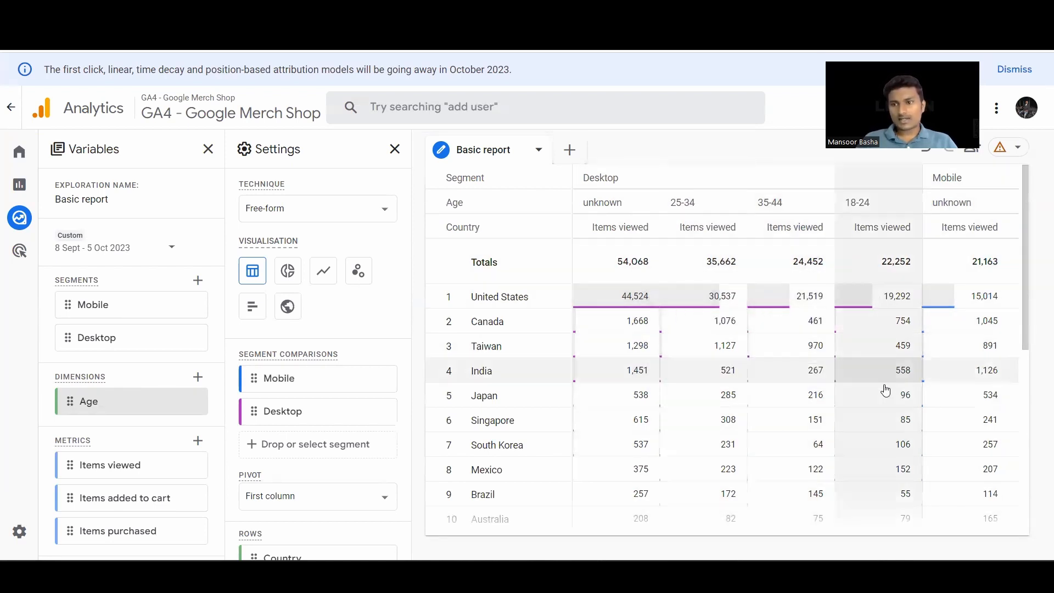
- Review the country rows of the segment comparison table and view the exploration techniques available for a new tab
scroll(885, 391, "down", 6)
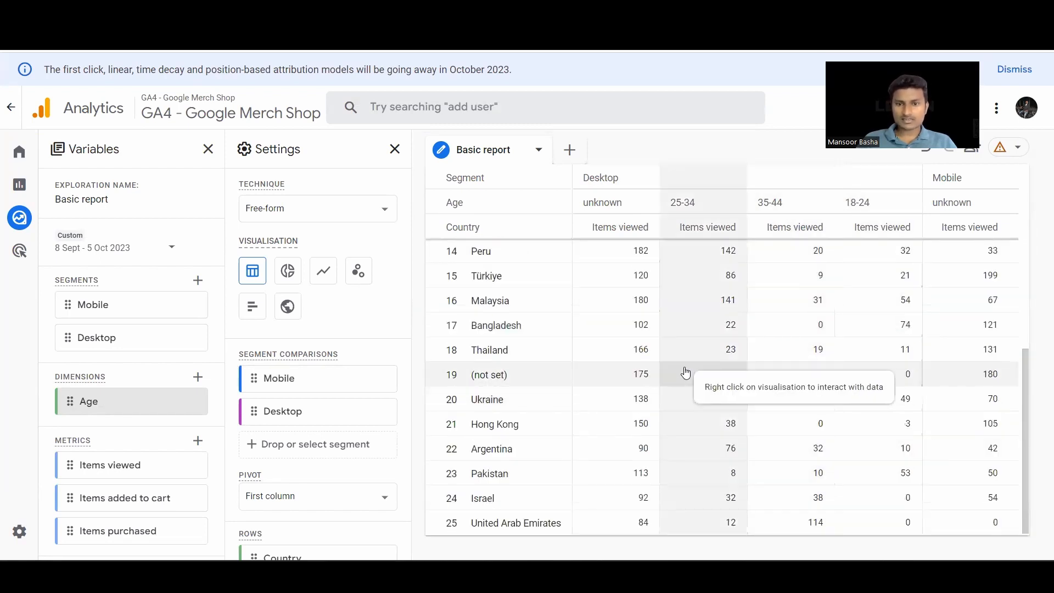
scroll(686, 373, "up", 6)
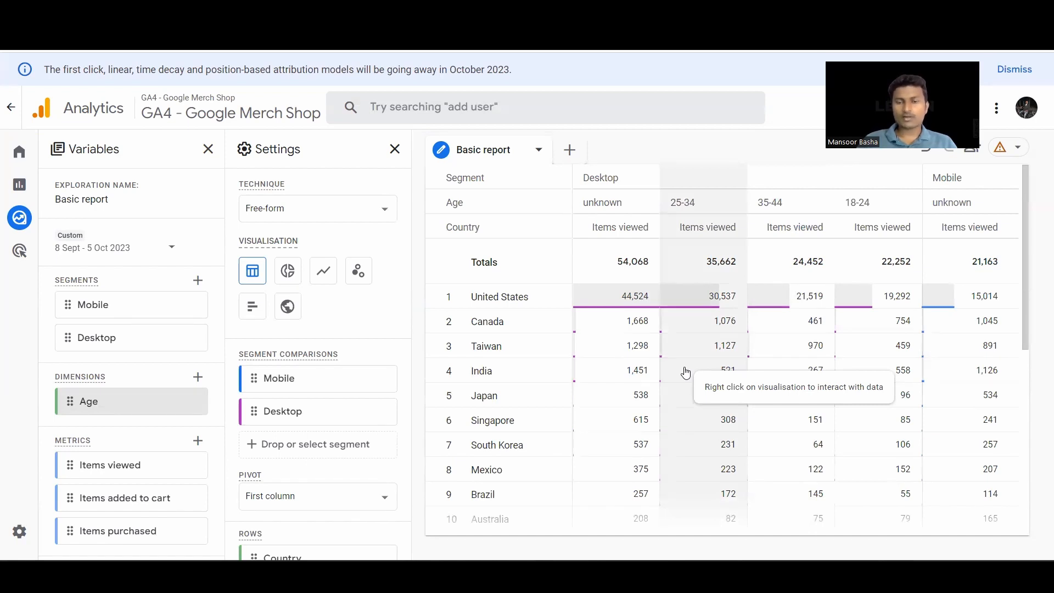
left_click(570, 150)
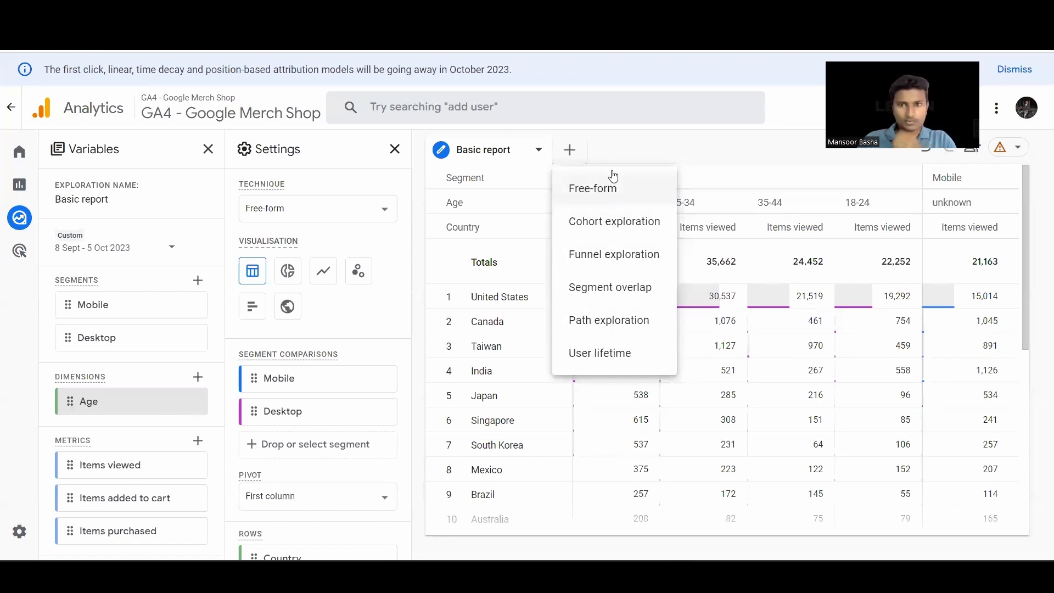
left_click(644, 150)
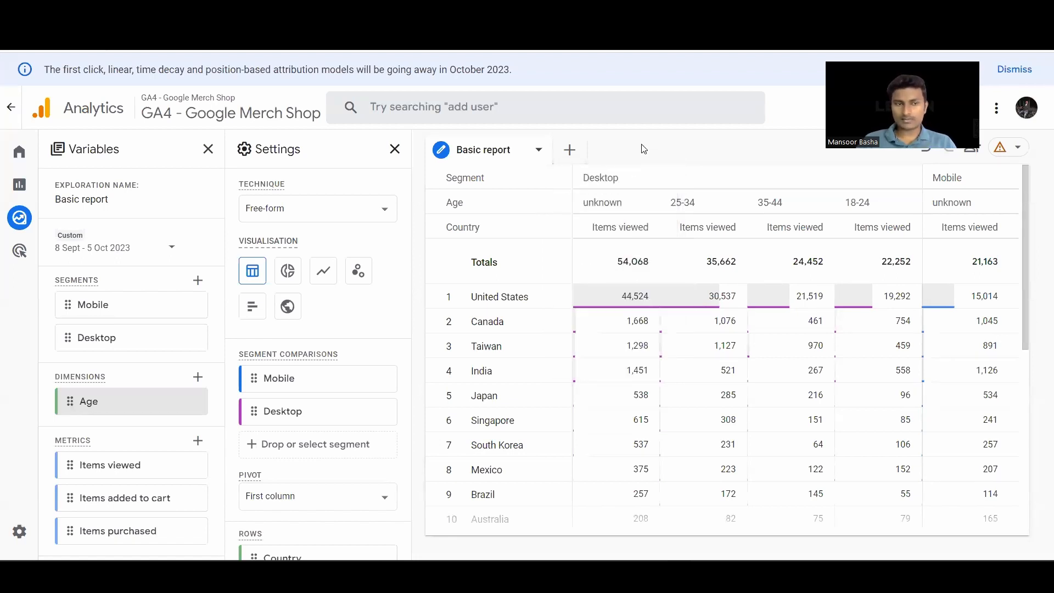